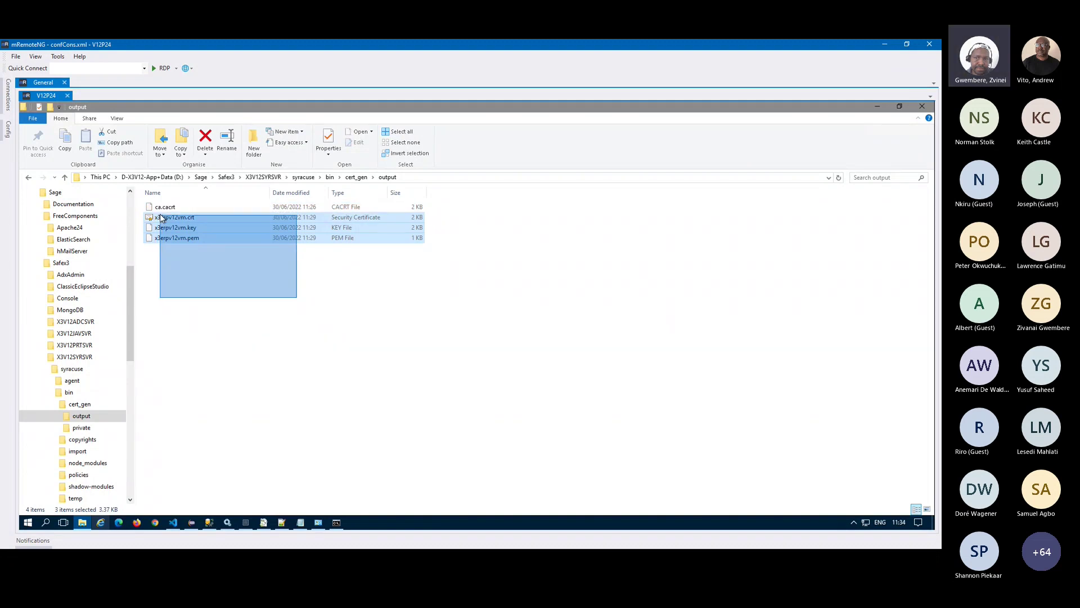
drag(326, 236, 327, 235)
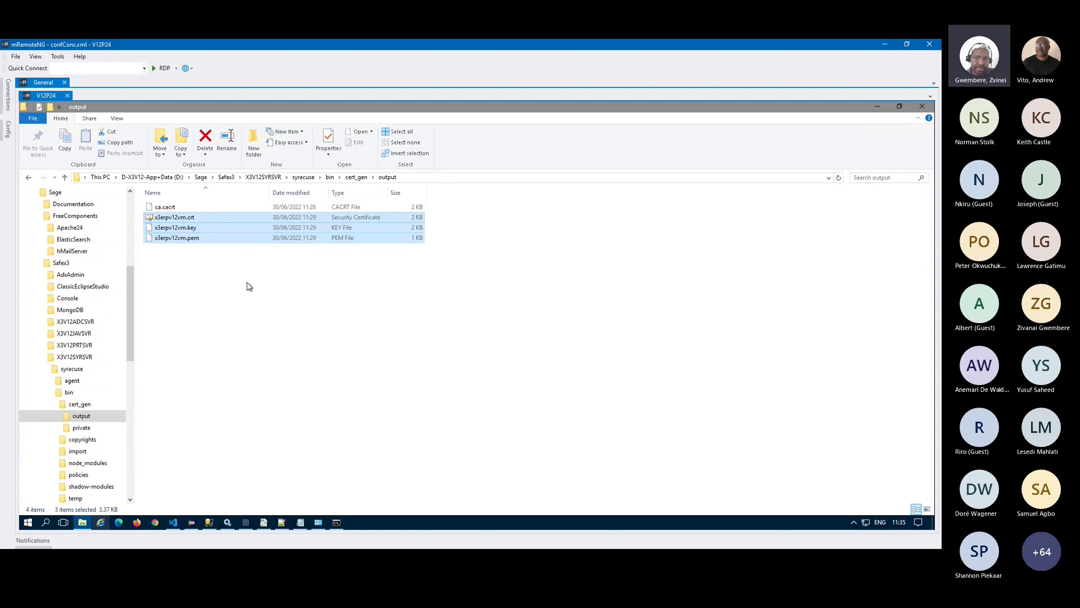
click(216, 248)
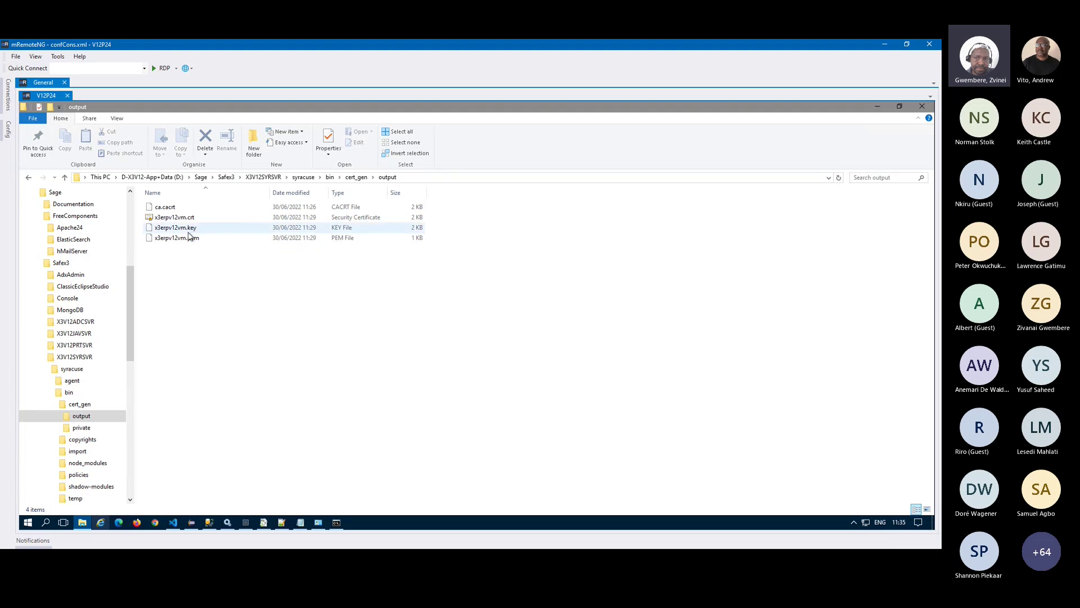
- Switch to Chrome, open the bookmarked Sage X3 login page and sign in as admin with the account password
click(156, 524)
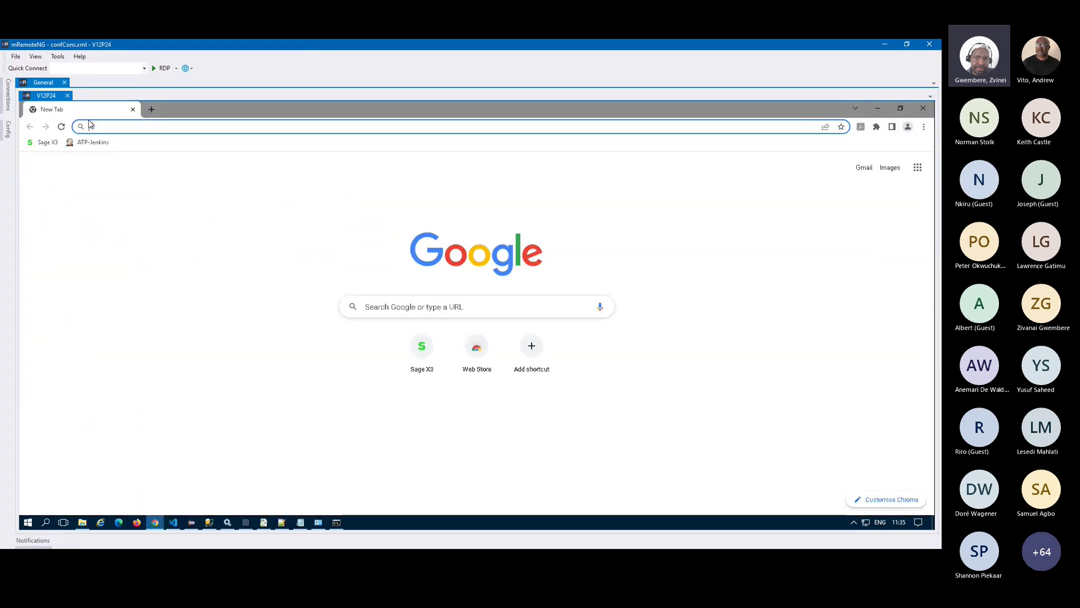
click(55, 144)
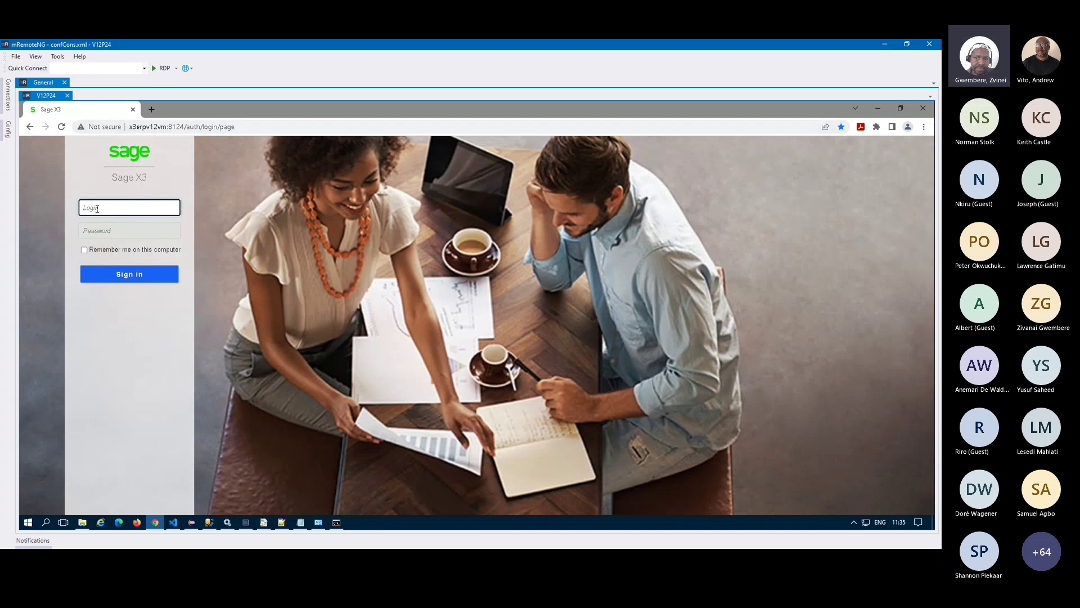
click(102, 213)
click(124, 228)
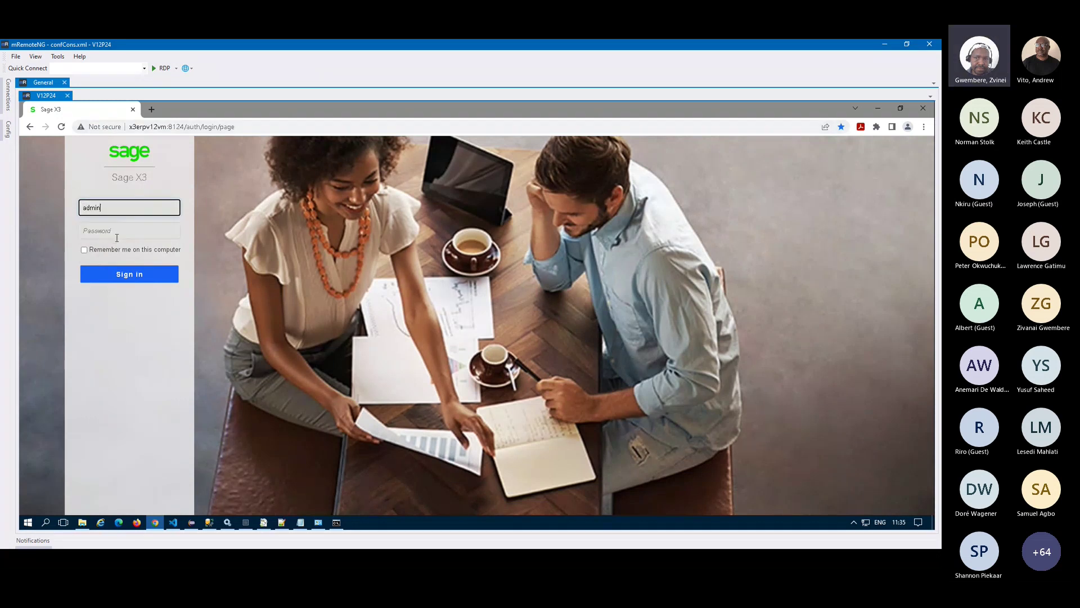
click(117, 235)
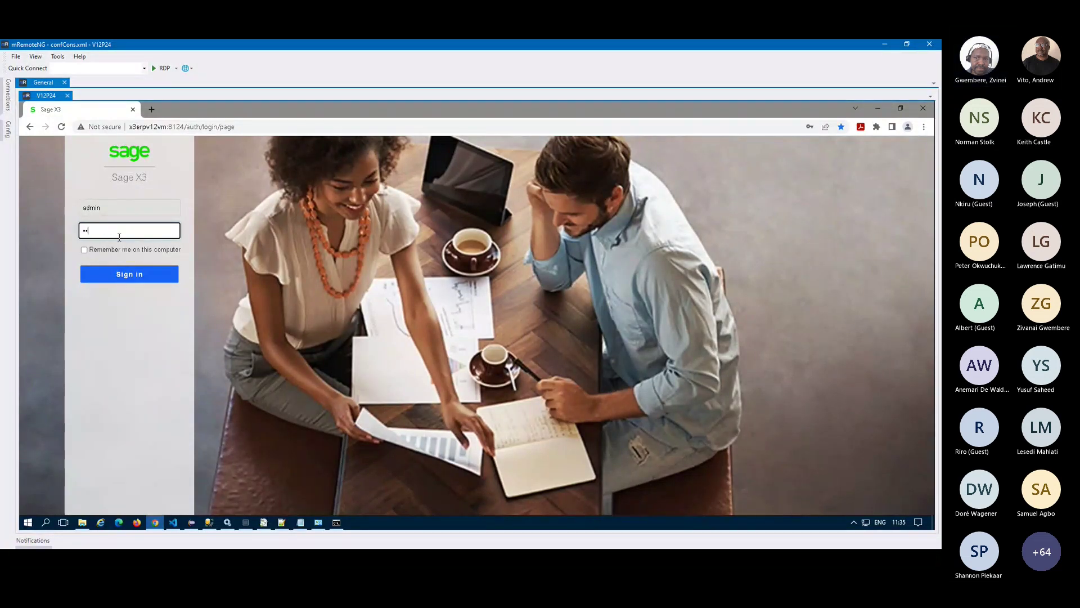
click(137, 272)
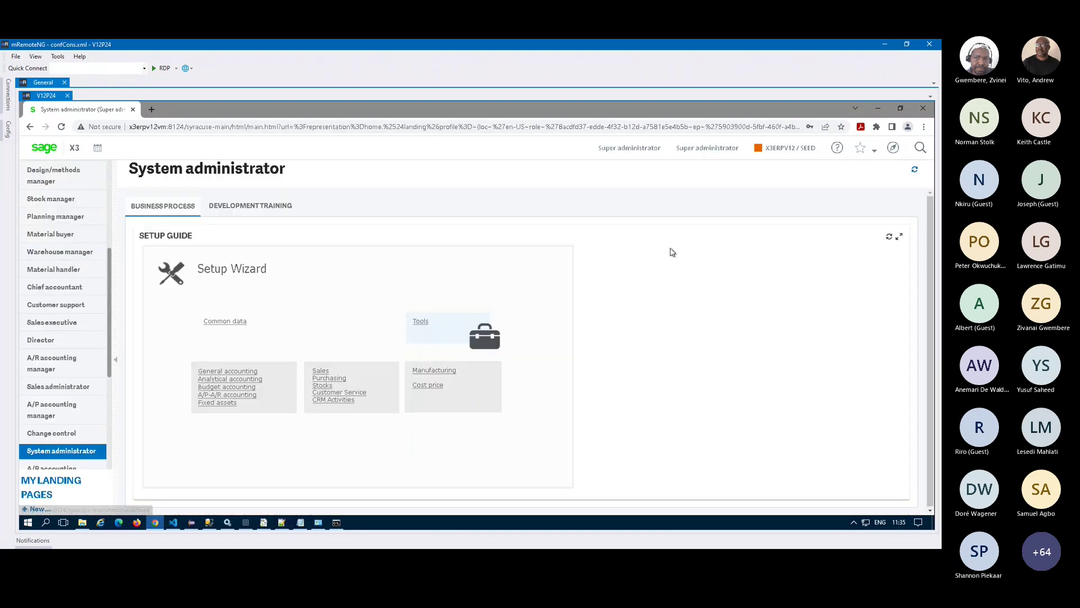
- Start a new certificate in the Certificates administration, named sage_x3 with the description "SSL cert"
click(893, 153)
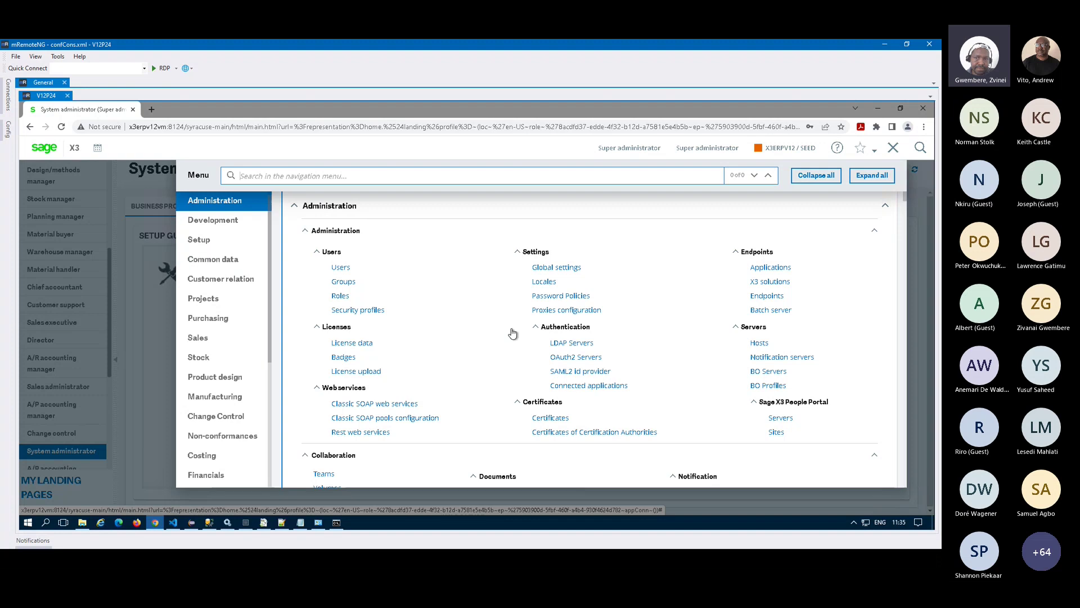
click(542, 419)
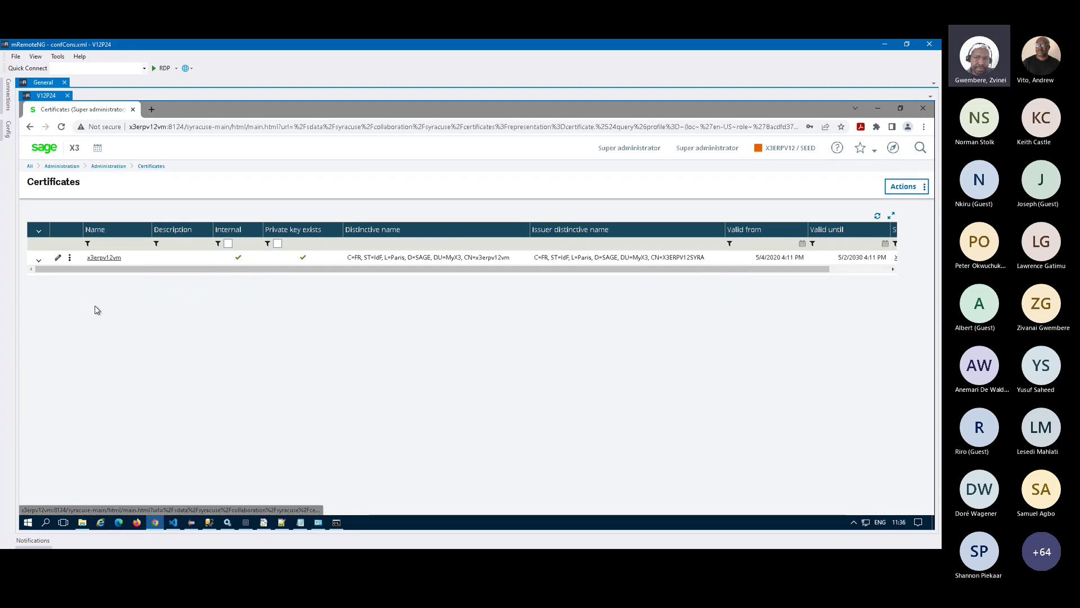
click(903, 194)
click(838, 204)
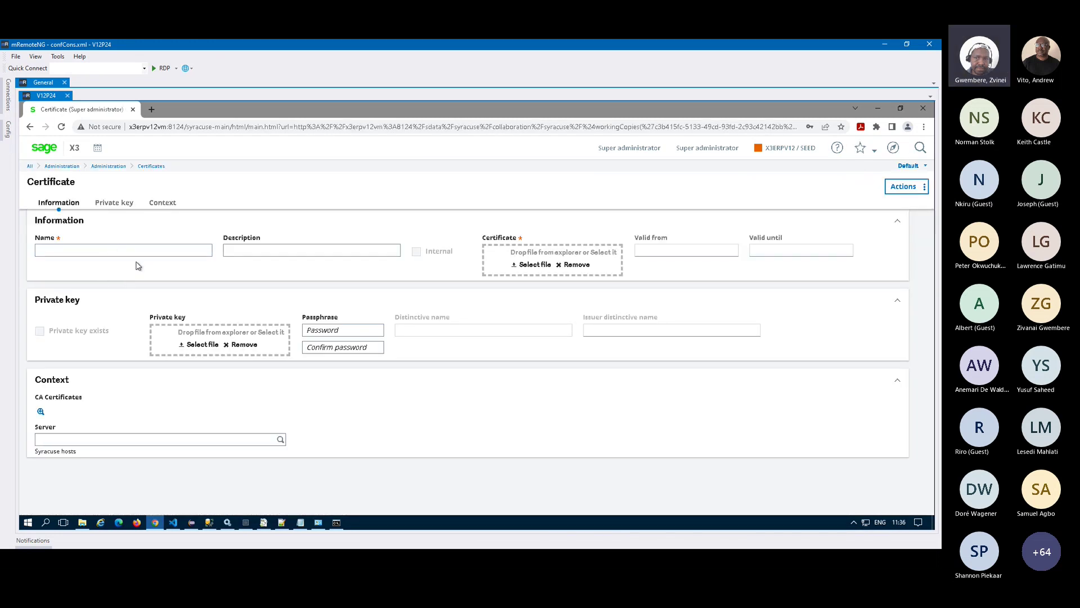
text(sage)
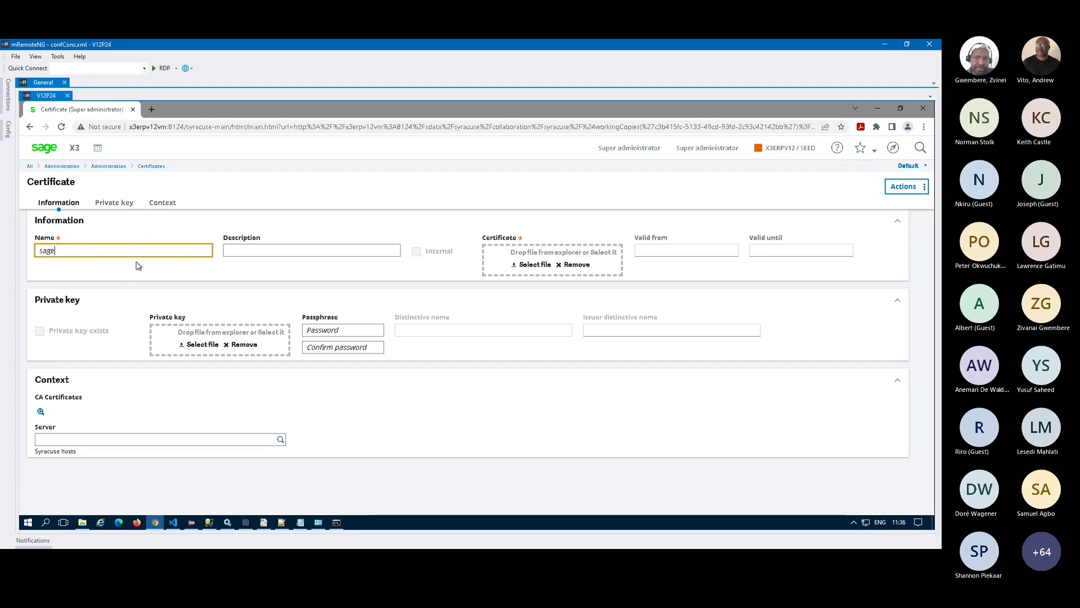
text(_x3)
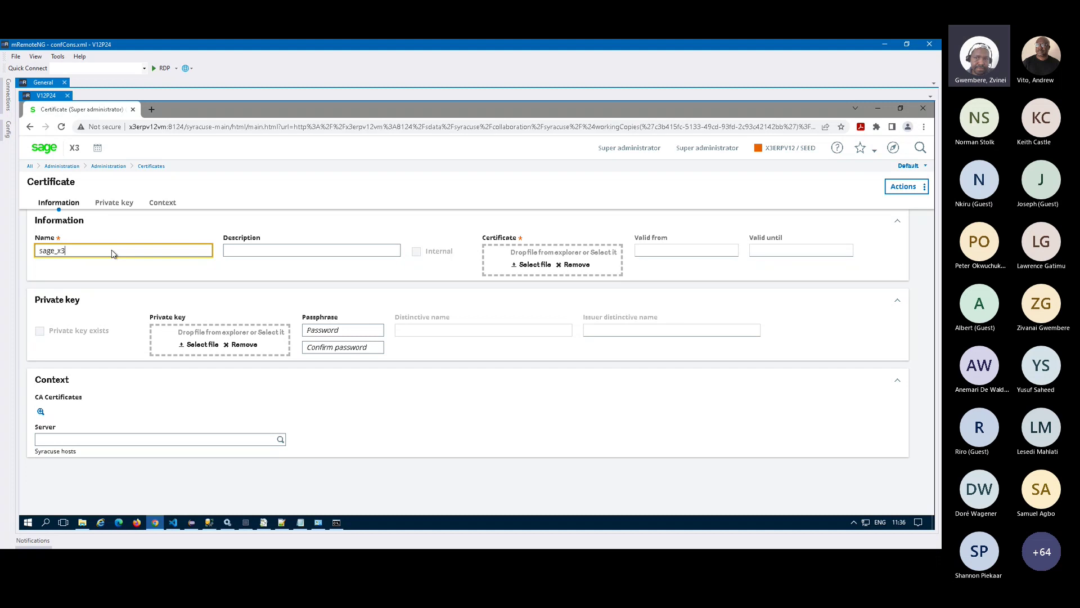
click(268, 251)
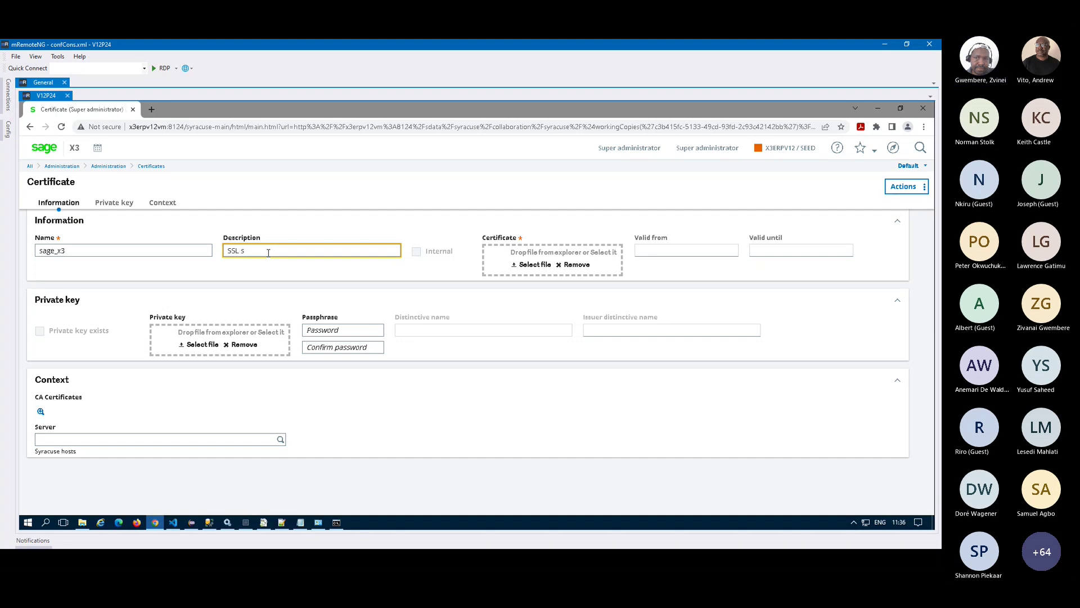
text(cert)
- Upload x3erpv12vm.crt from the syracuse certs folder x3erpv12vm as the certificate file
click(528, 264)
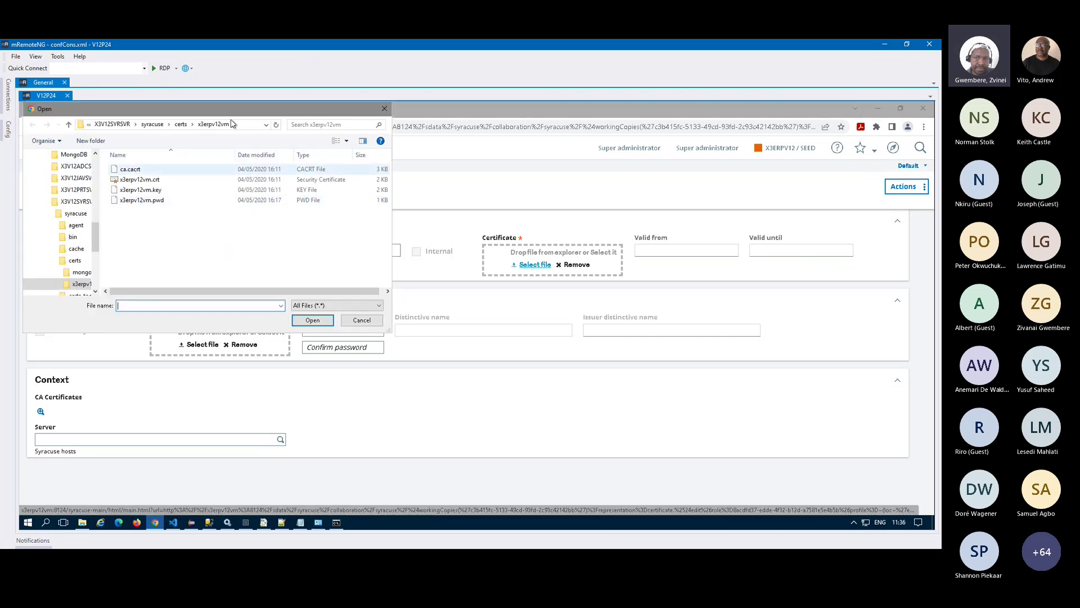
click(180, 123)
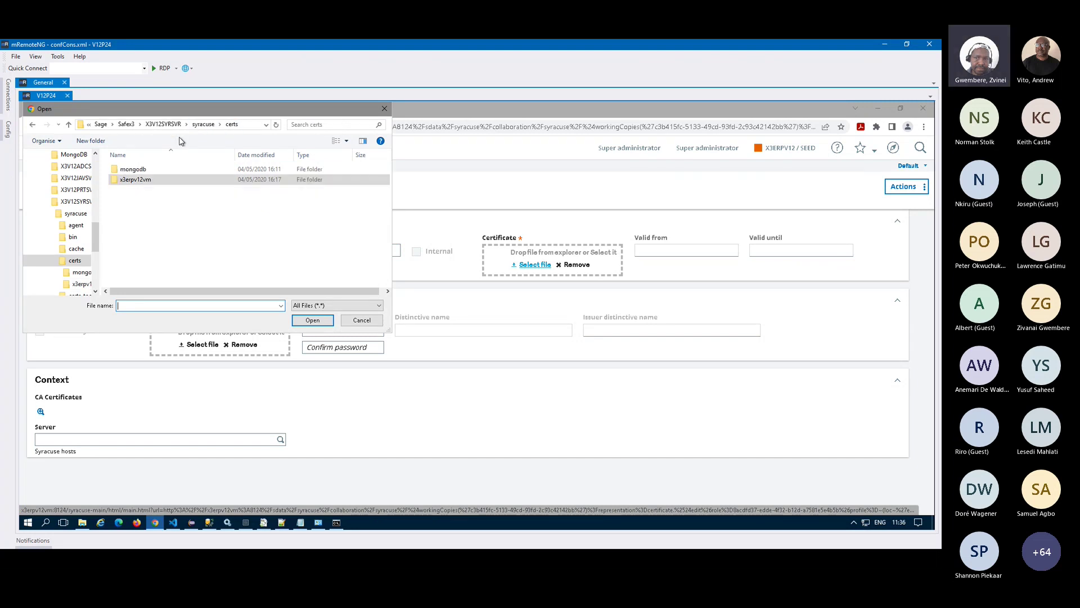
double_click(140, 182)
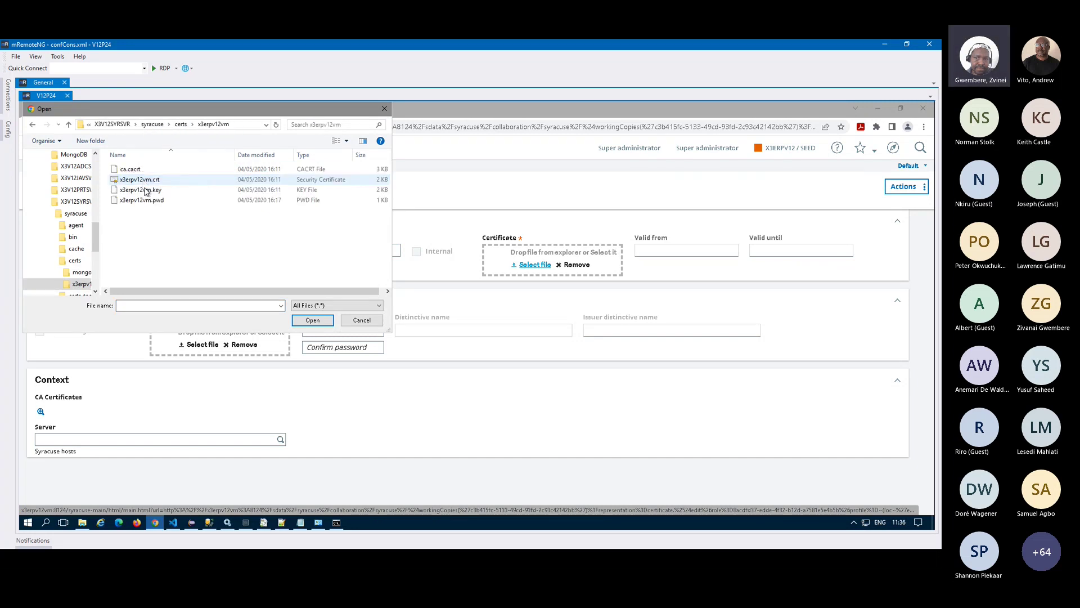
click(144, 180)
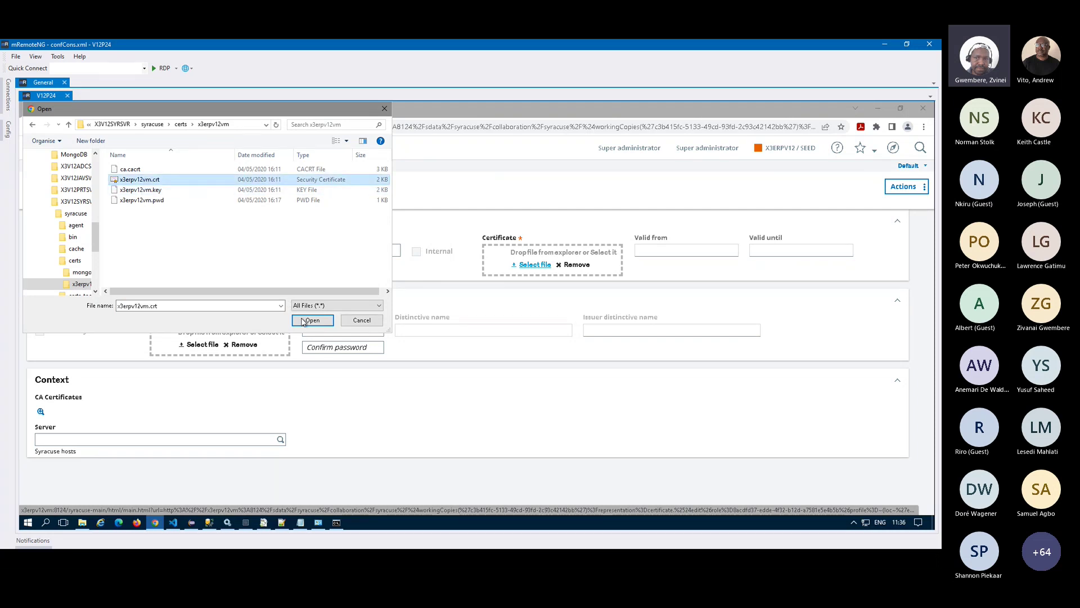
click(311, 320)
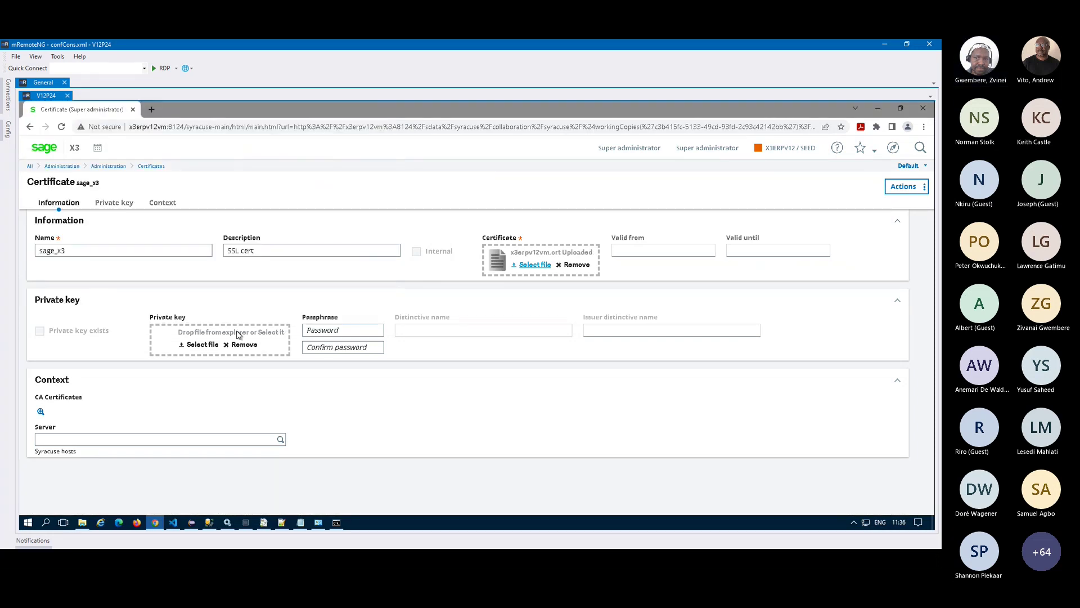
- Upload x3erpv12vm.key from the same certs folder as the certificate's private key
click(204, 345)
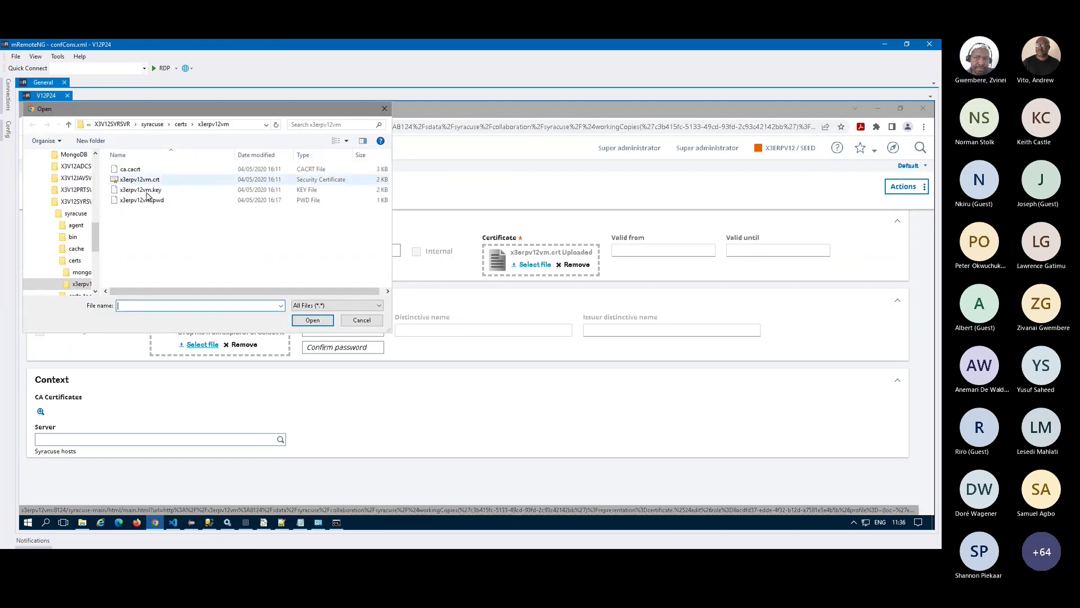
click(149, 191)
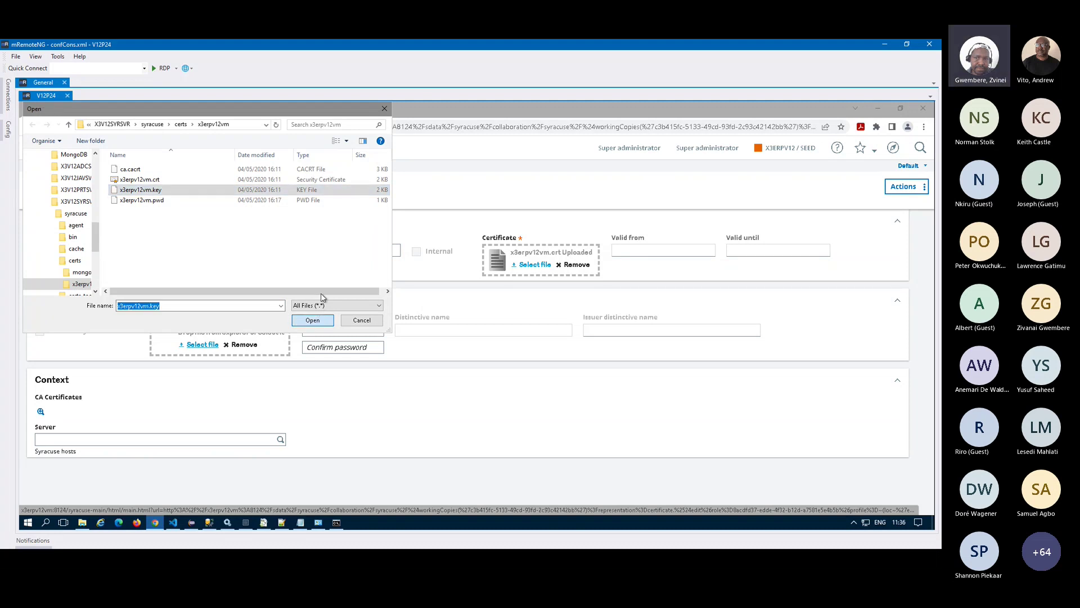
key(Return)
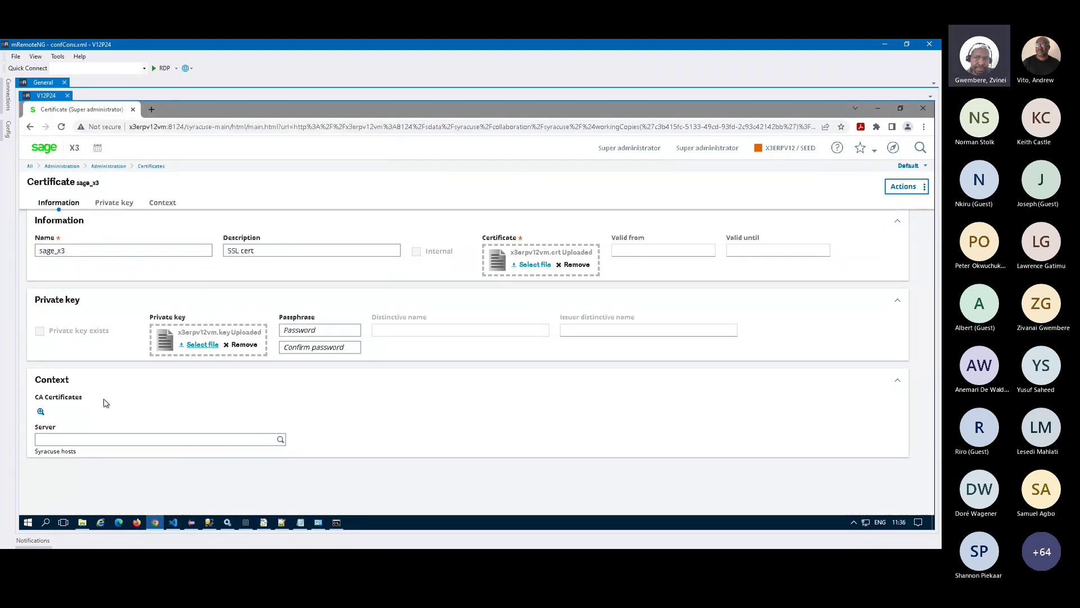
- Assign the CA certificate "ca" and the server X3ERPV12VM in the certificate's context
click(40, 411)
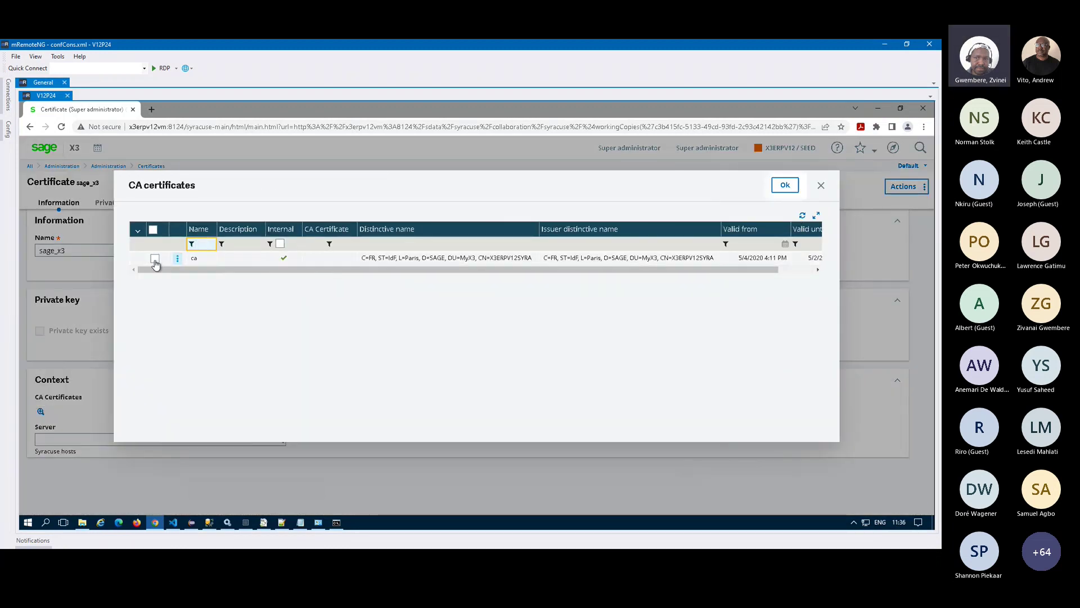
click(155, 259)
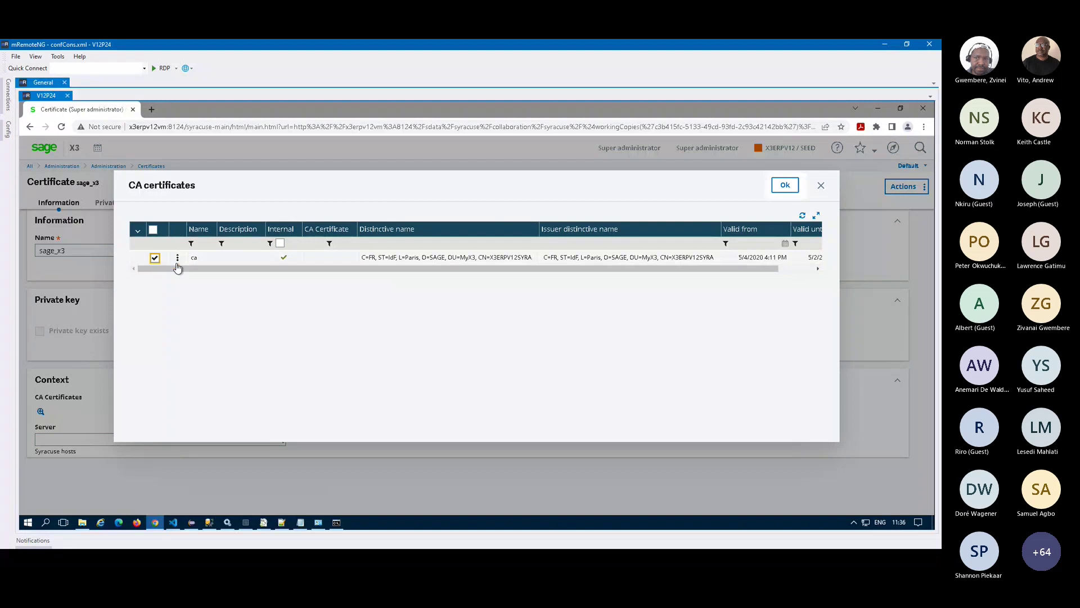
click(785, 184)
click(279, 441)
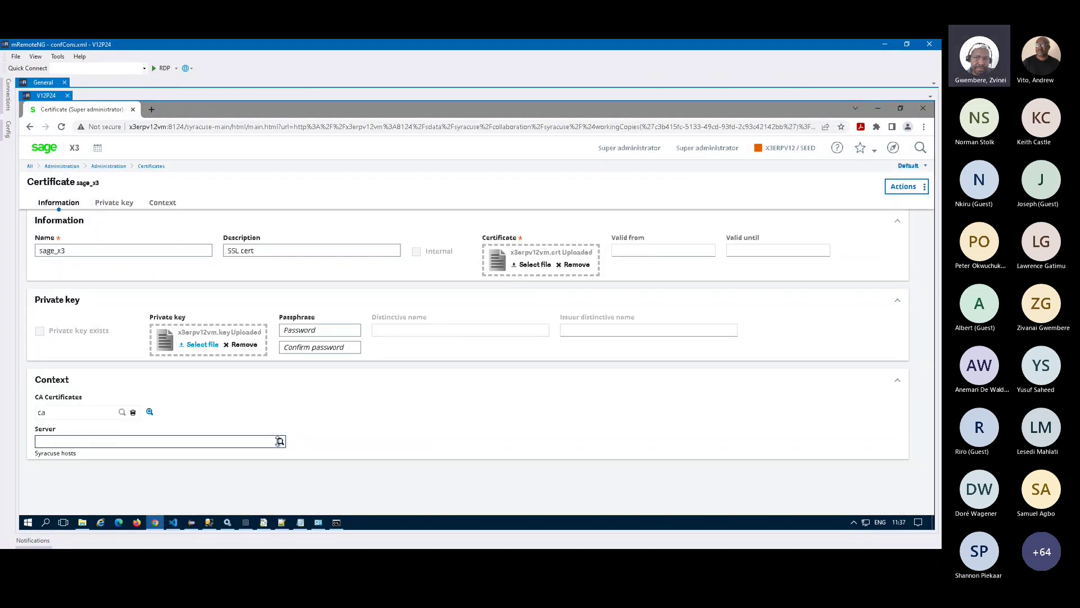
click(169, 258)
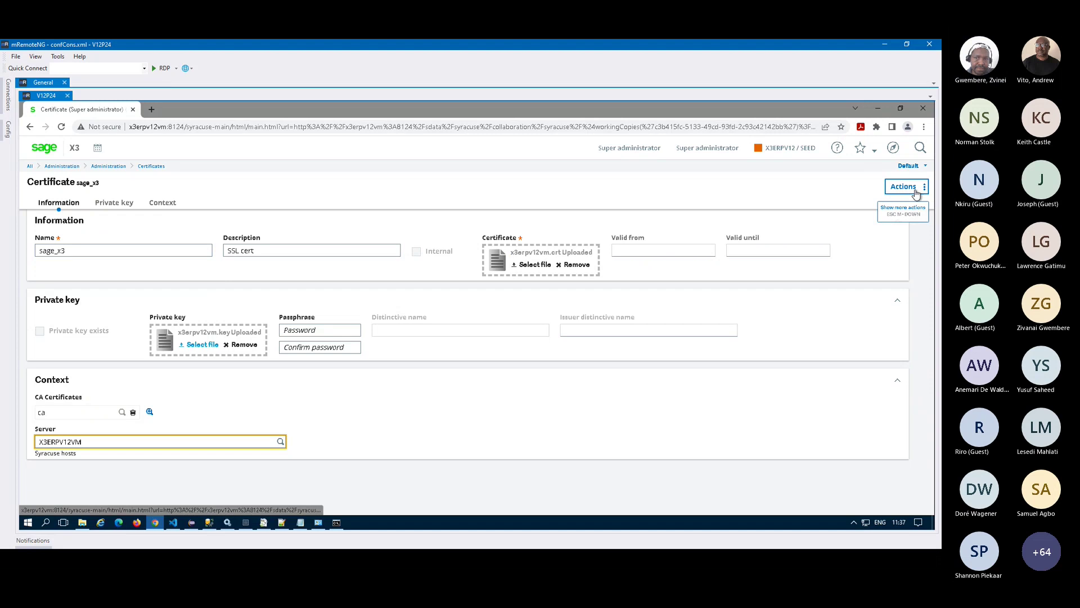
- Return from the sage_x3 form to the Certificates list, discarding the unsaved changes
click(916, 189)
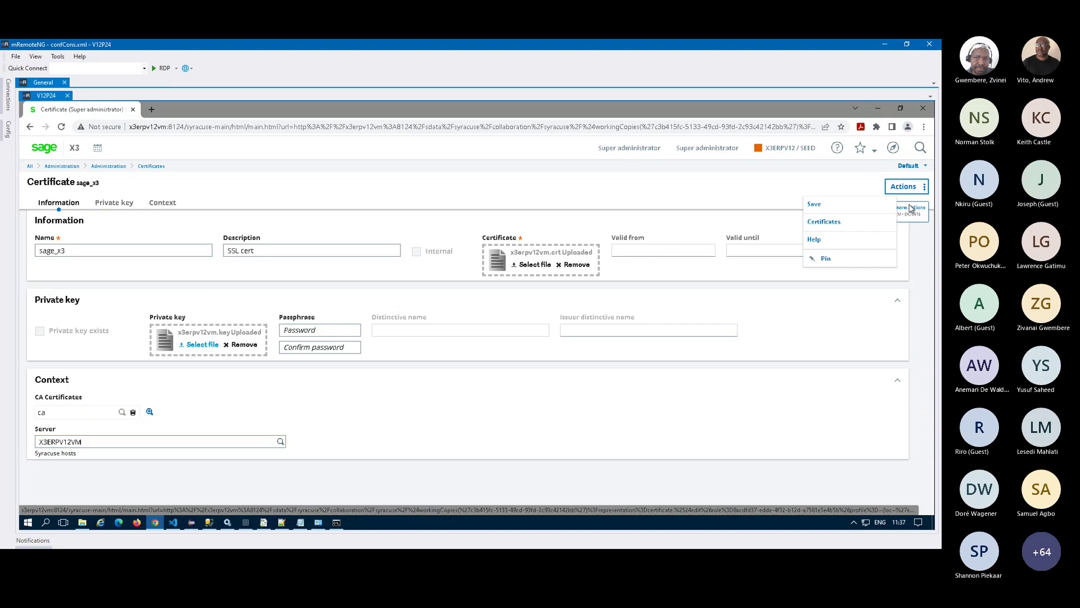
click(838, 227)
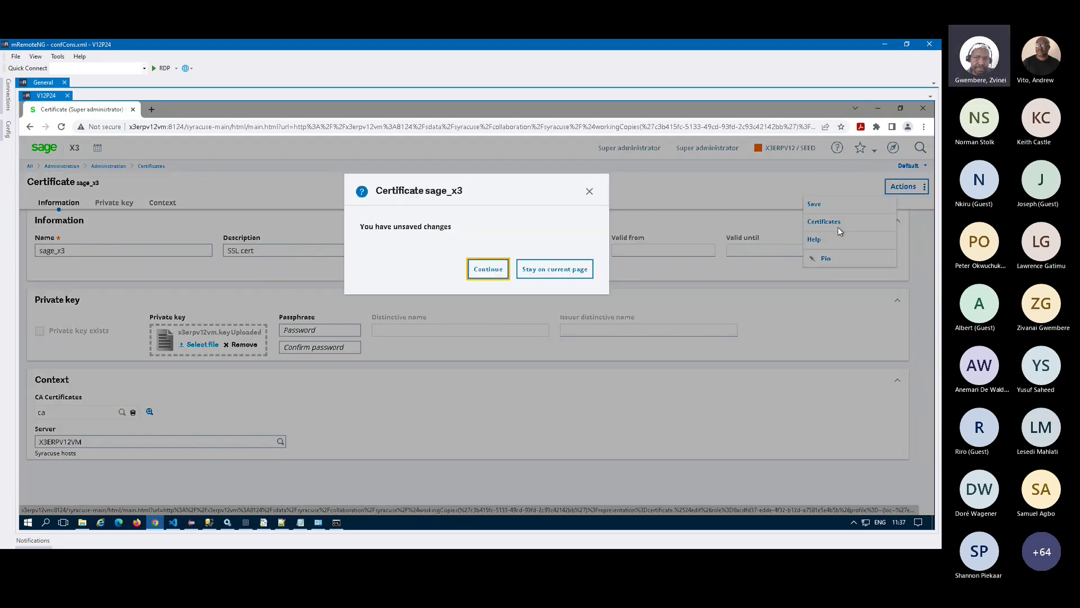
click(478, 271)
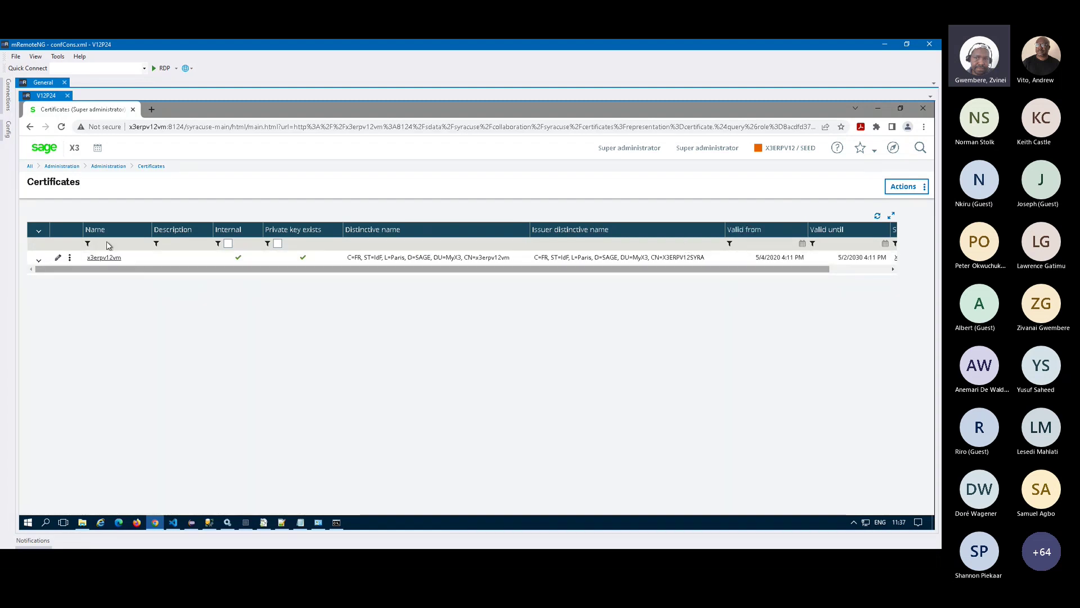
click(915, 187)
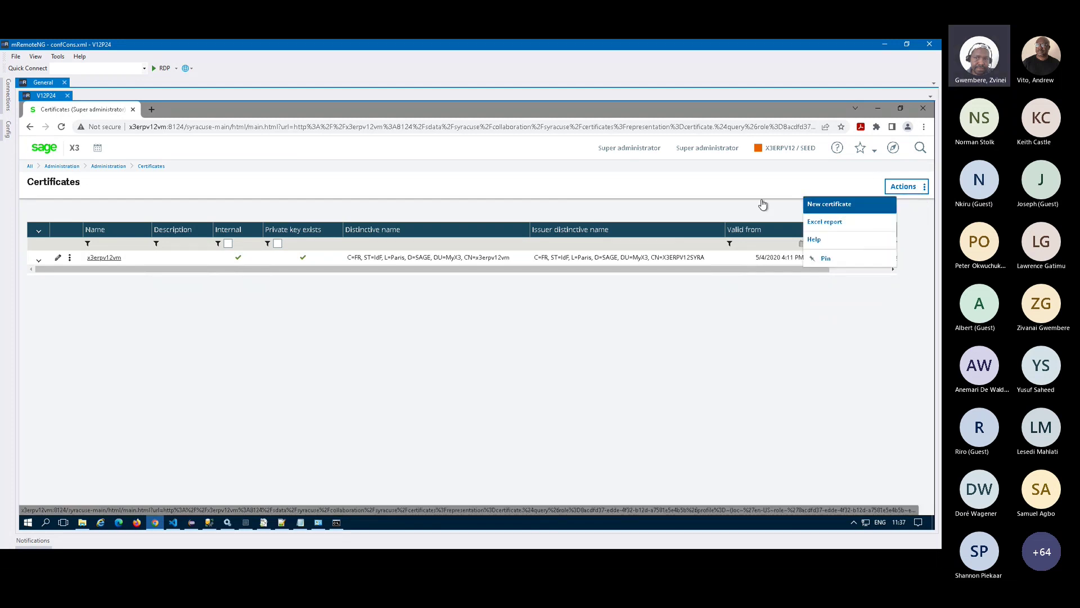
- Open the X3ERPV12VM host record from the Hosts list under Administration > Servers
click(118, 168)
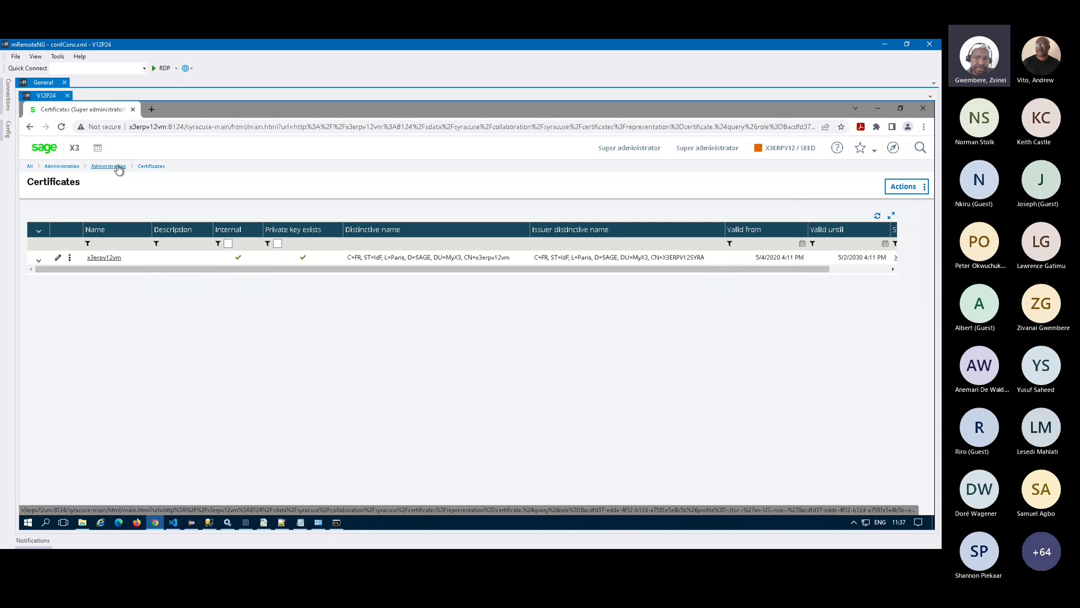
mouse_move(118, 169)
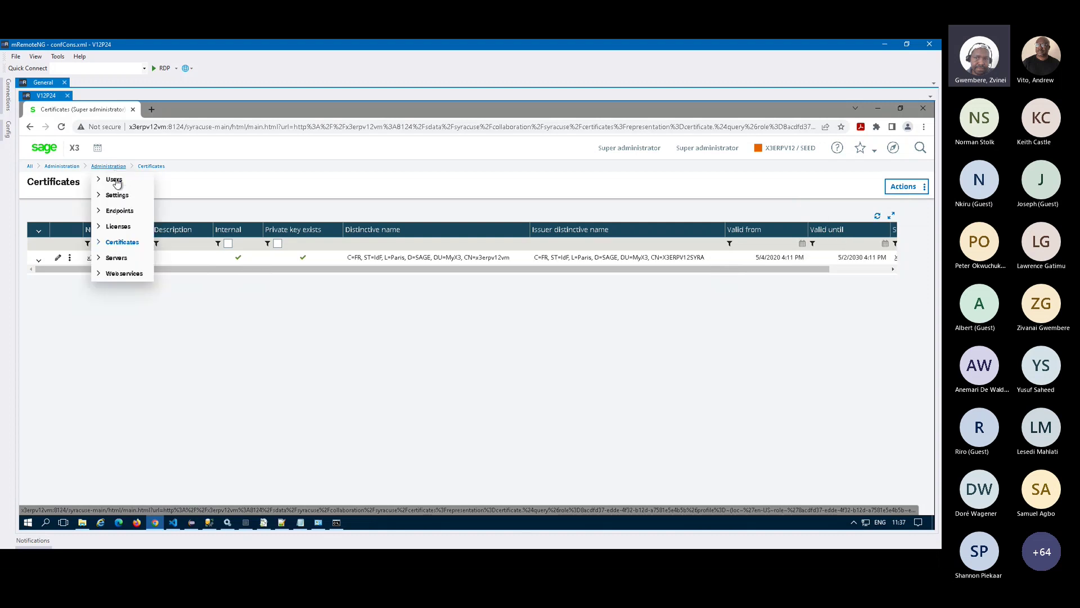
click(99, 258)
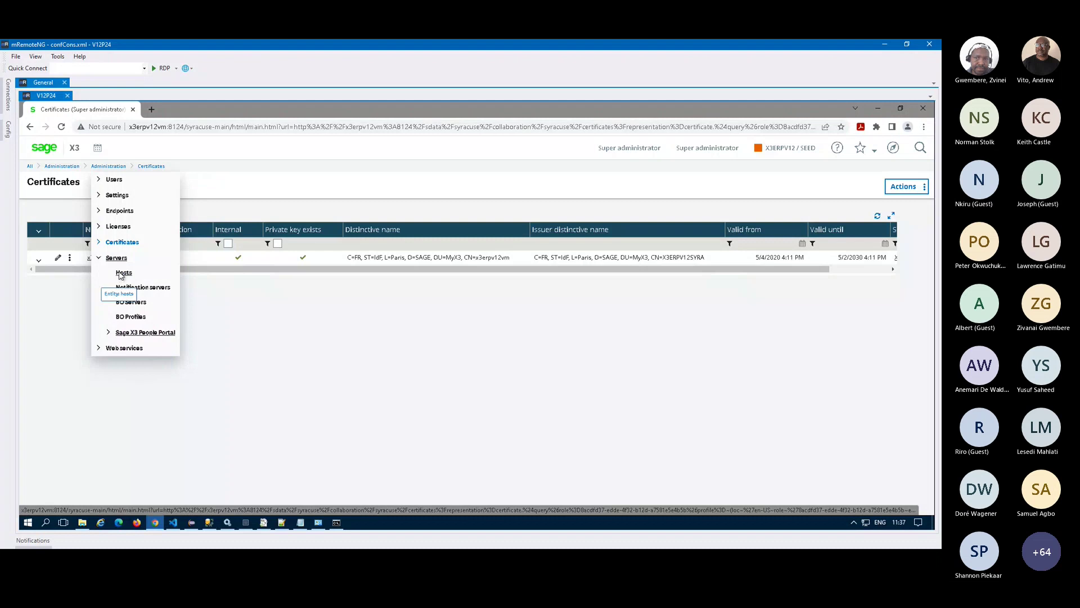
click(123, 273)
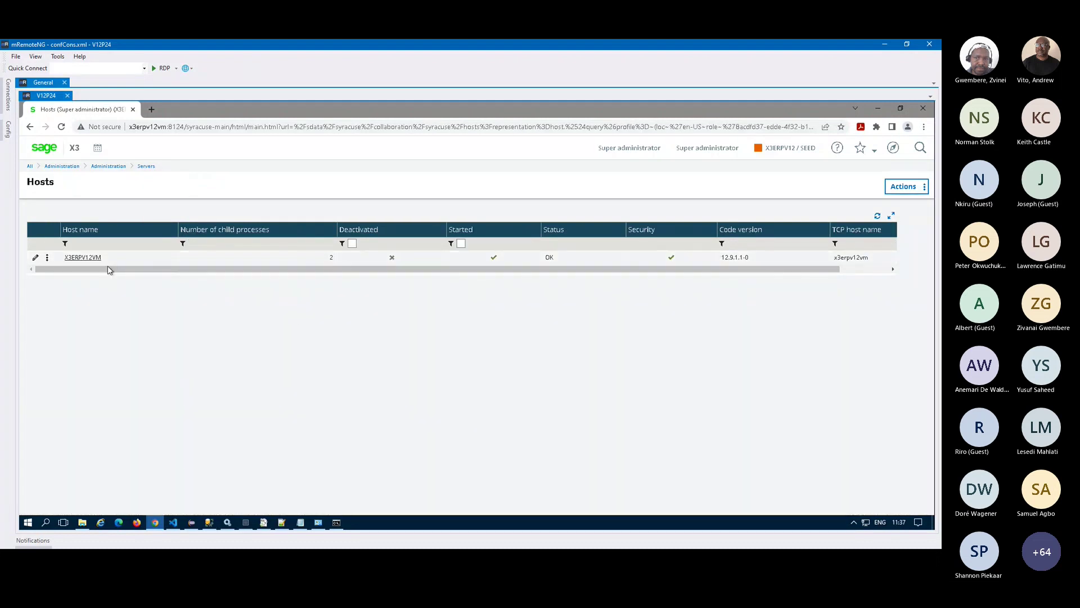
click(90, 261)
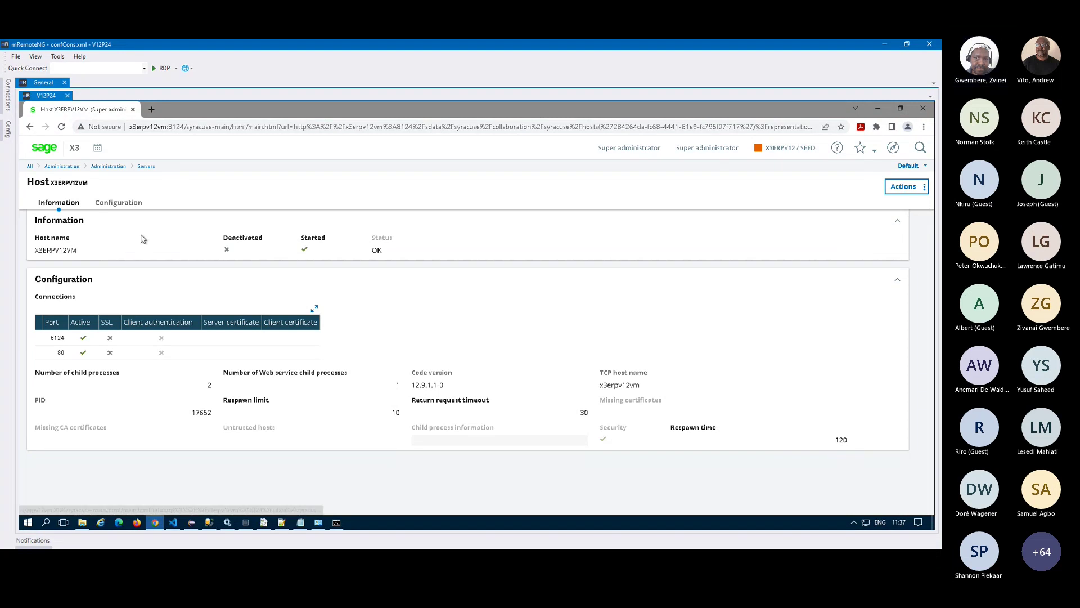
- Edit the X3ERPV12VM host and add a third active connection on port 443
click(903, 193)
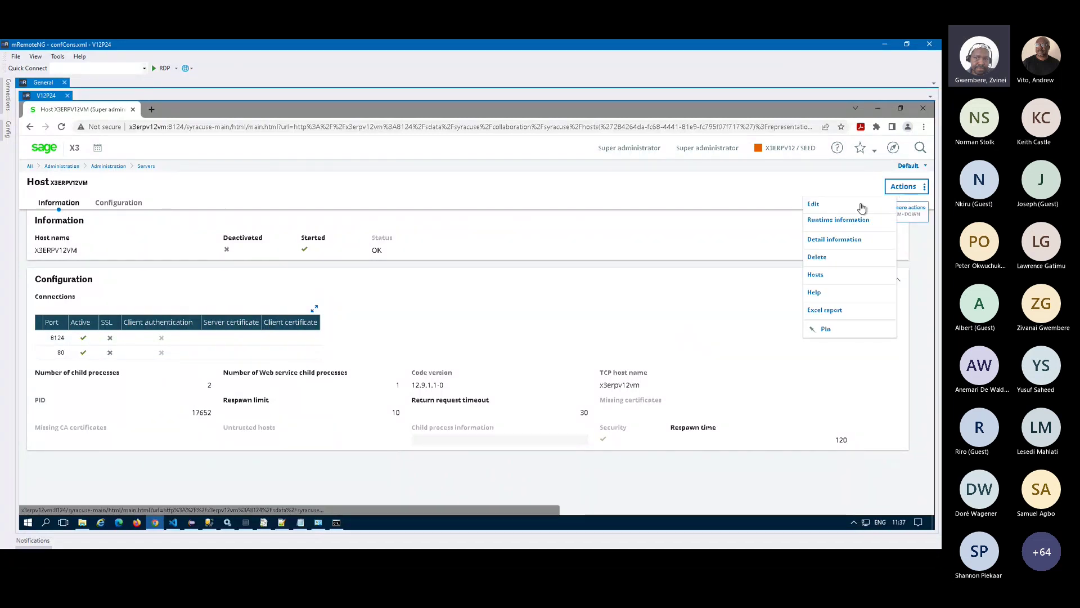
click(828, 206)
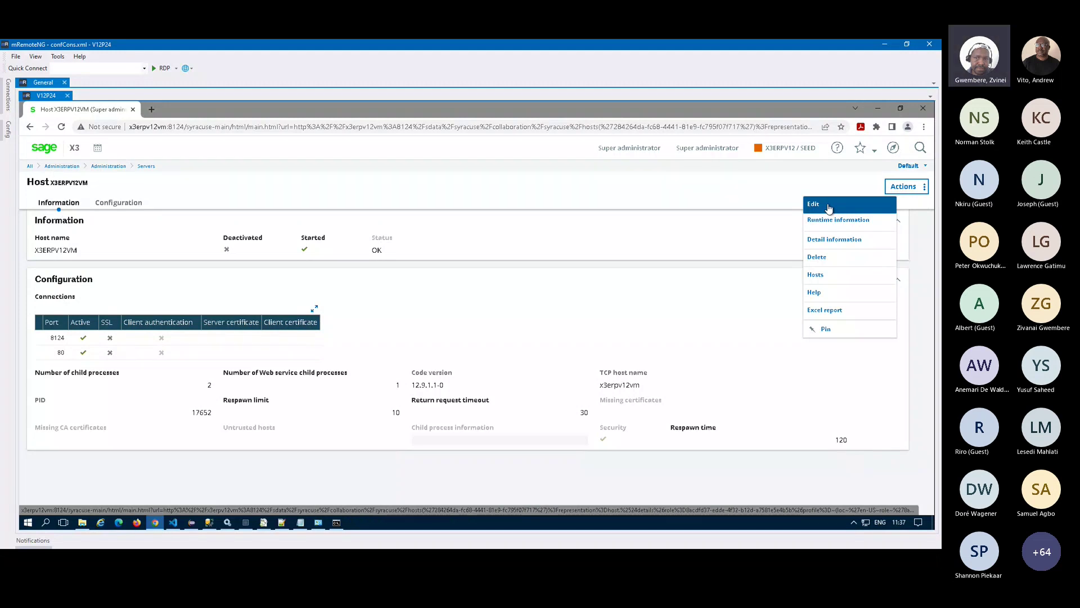
click(828, 207)
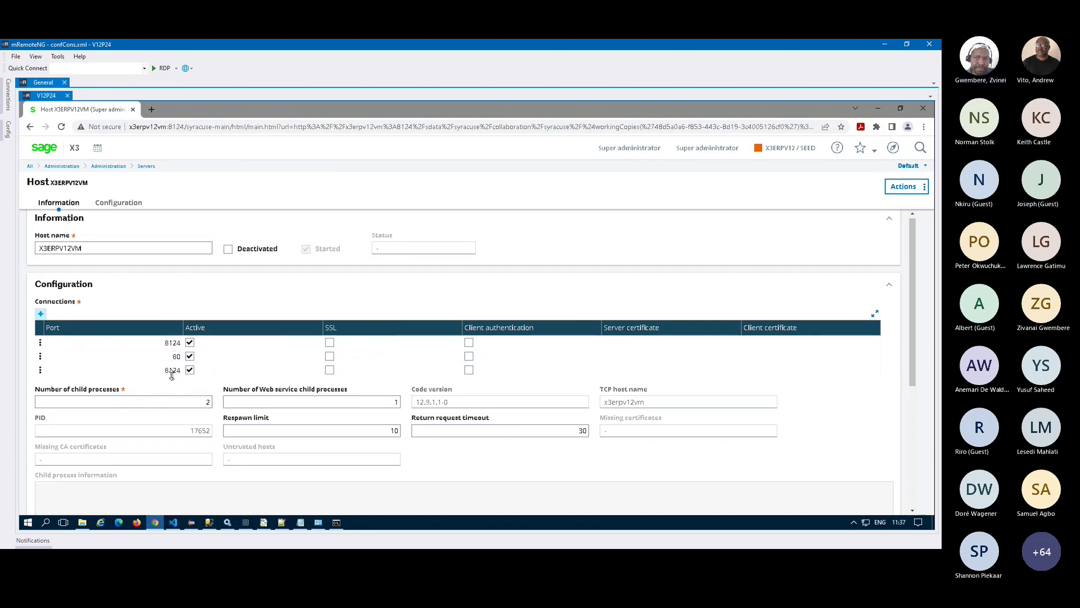
click(172, 370)
double_click(173, 370)
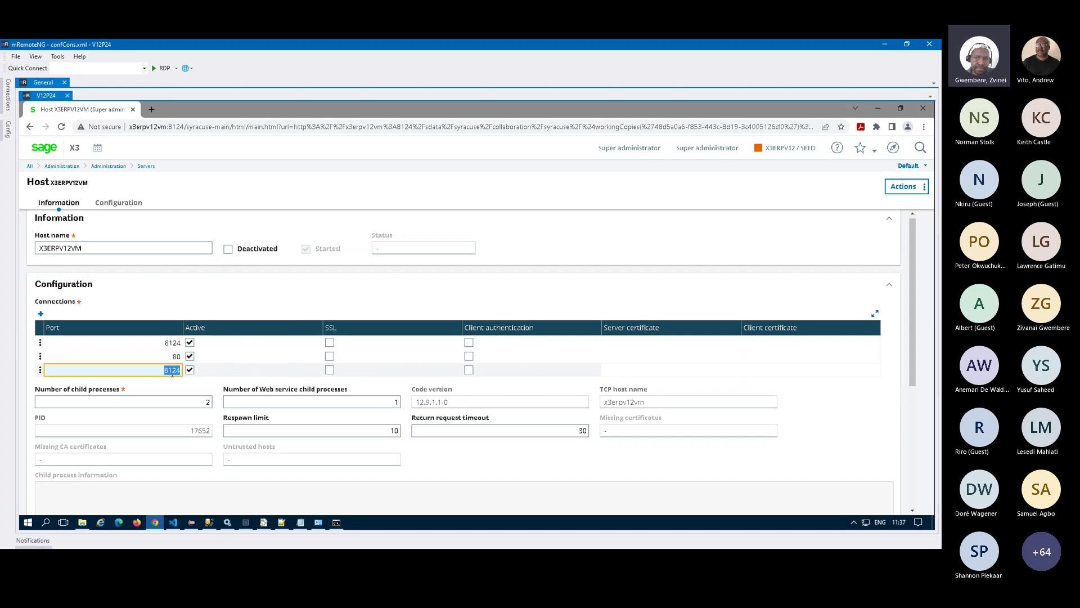
text(443)
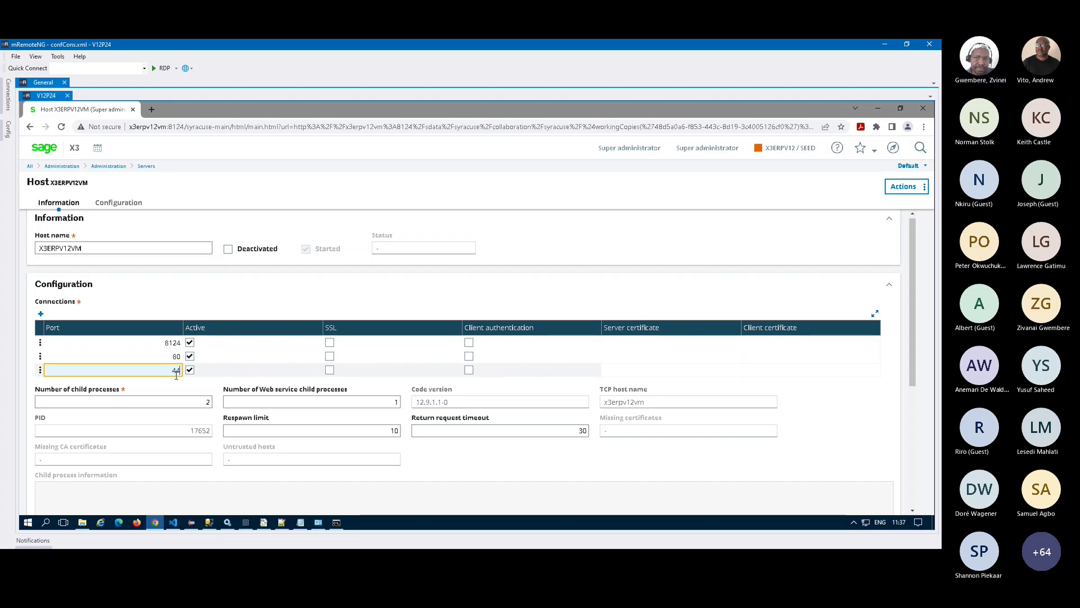
key(Tab)
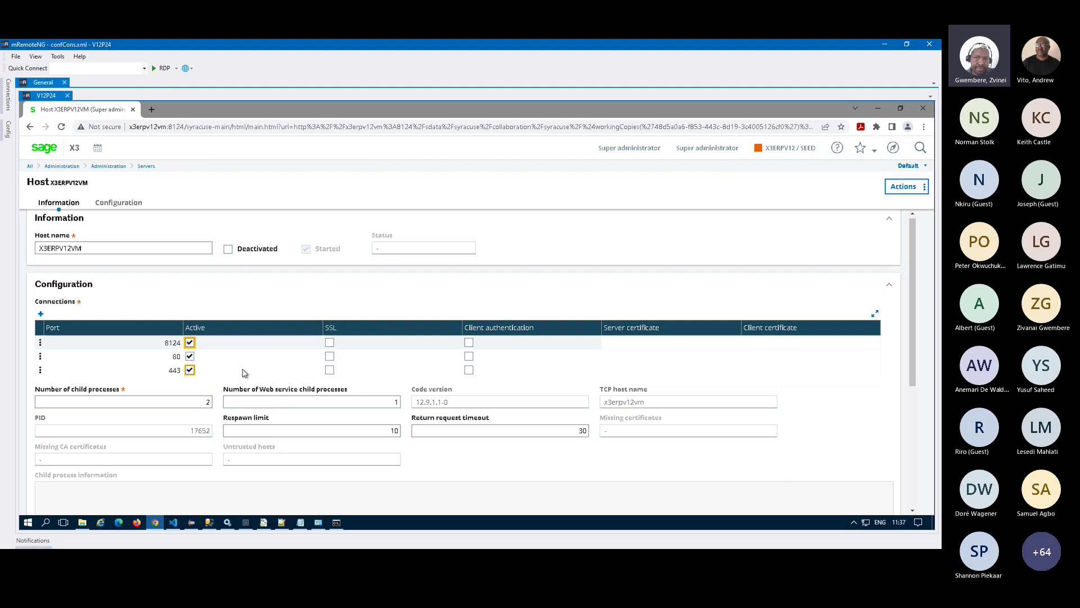
- Enable SSL on the port 443 connection with x3erpv12vm as its server certificate, and save the host
click(329, 371)
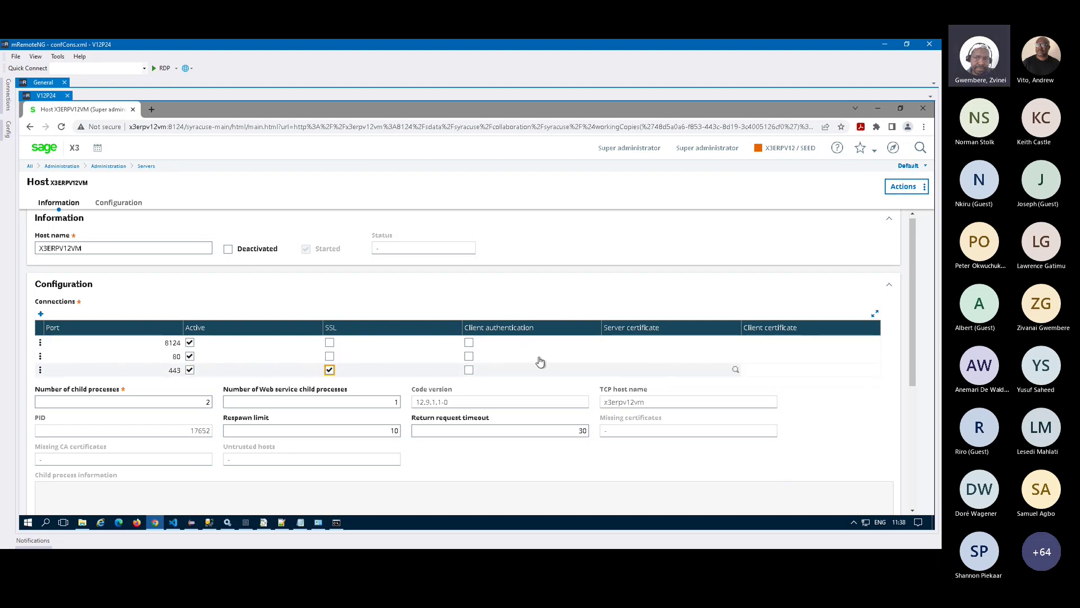
click(731, 372)
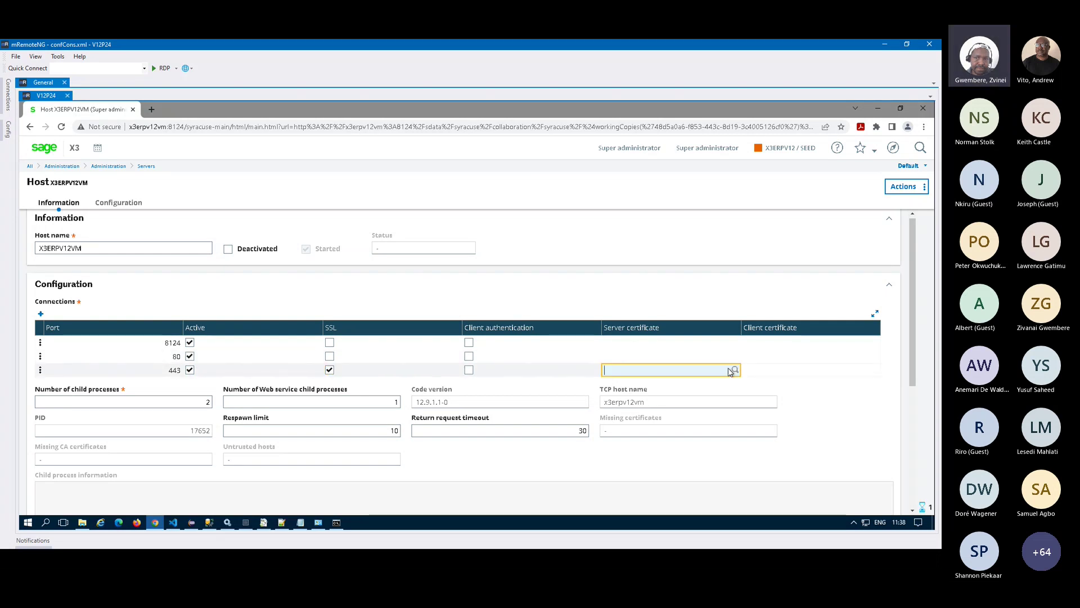
click(733, 370)
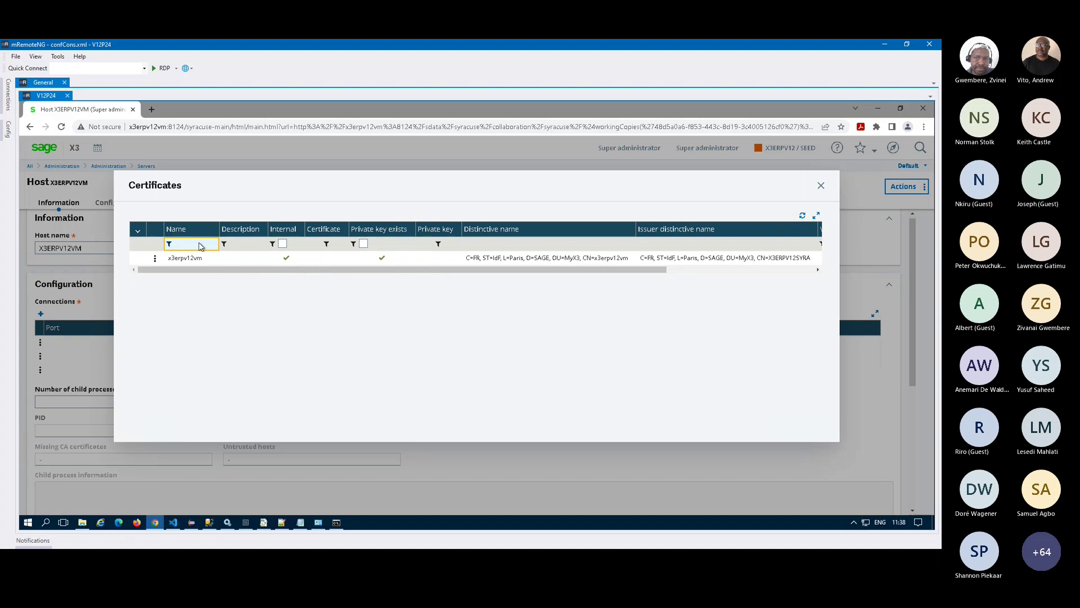
click(180, 263)
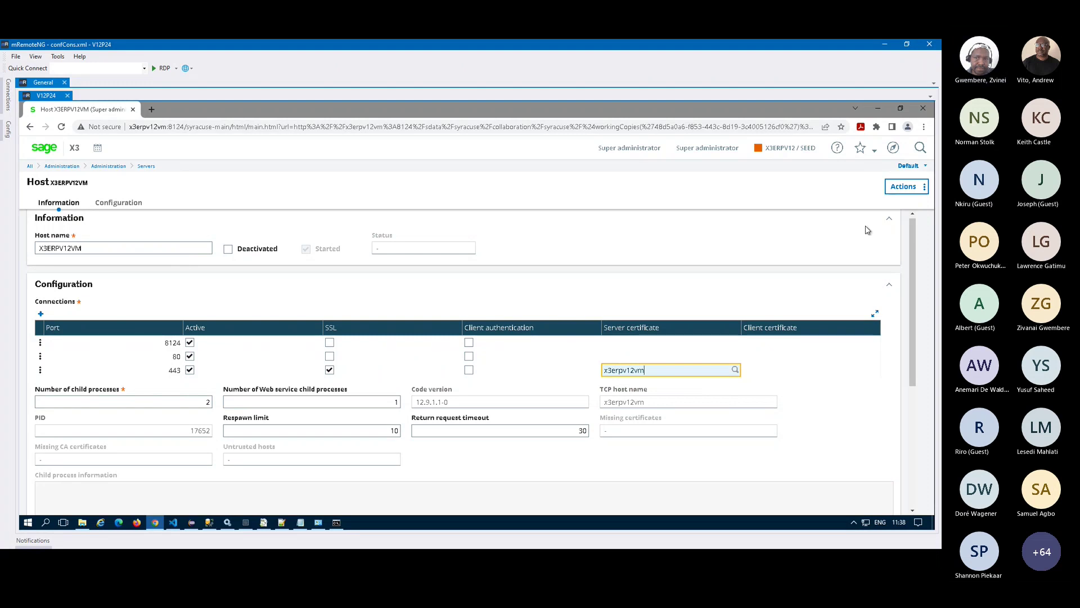
click(902, 193)
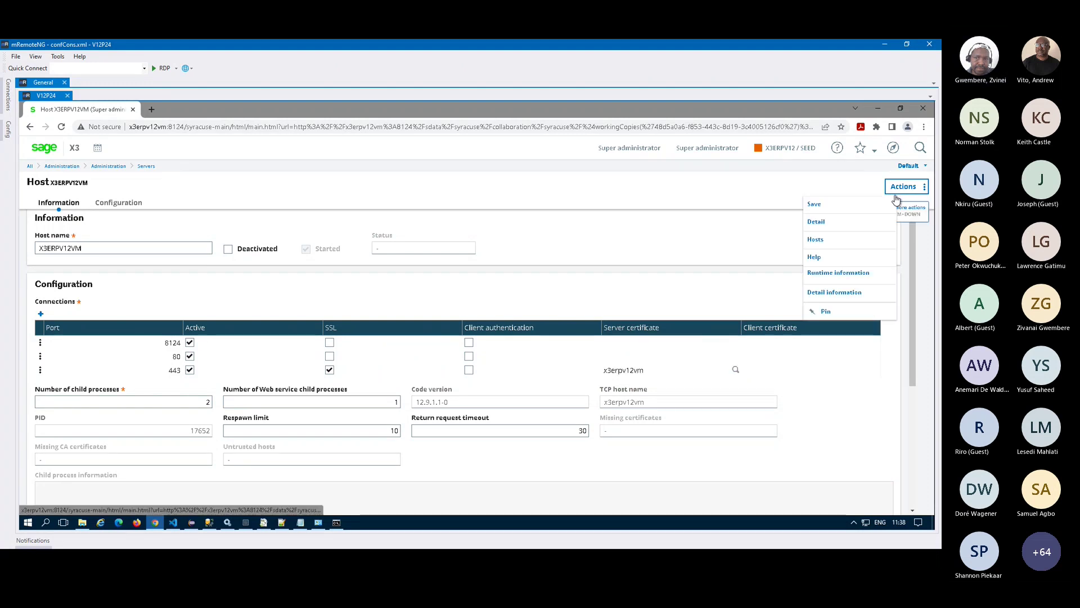
click(826, 209)
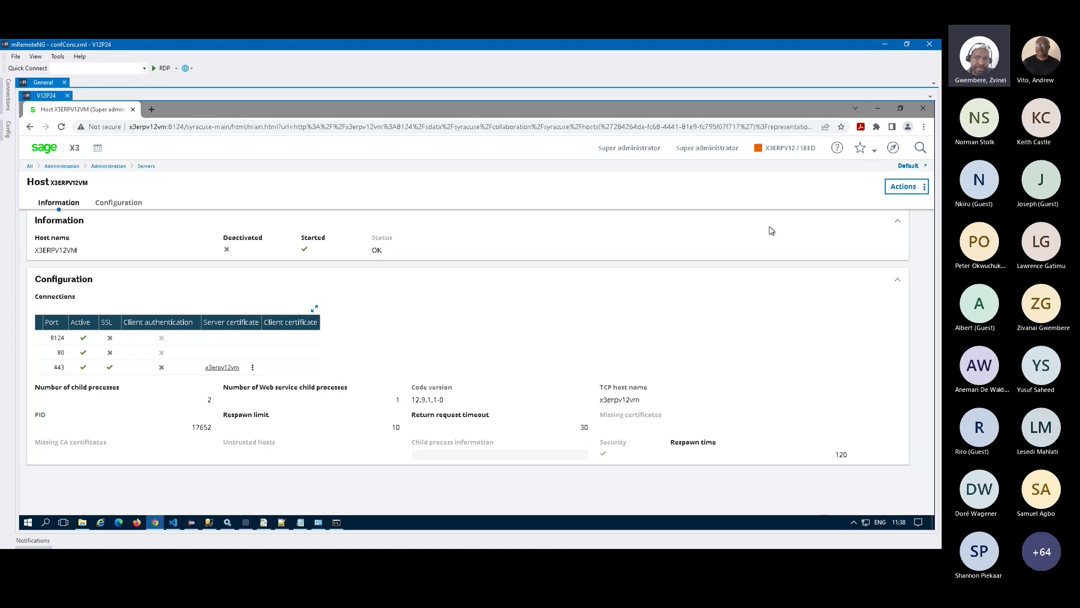
- Return to the Certificates list under Administration to review the registered certificate
click(912, 191)
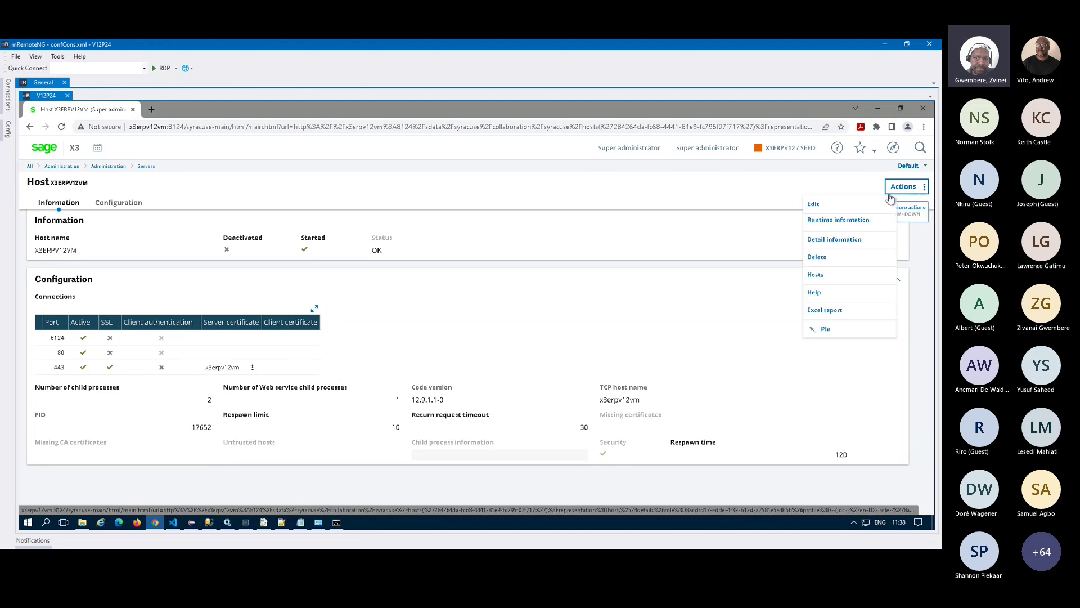
click(148, 168)
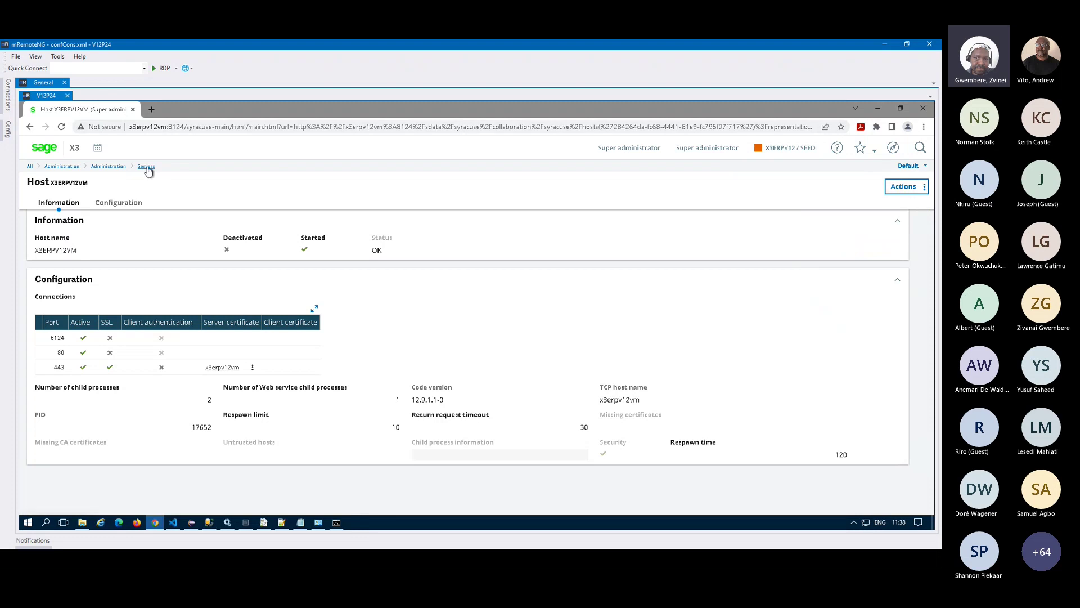
click(110, 167)
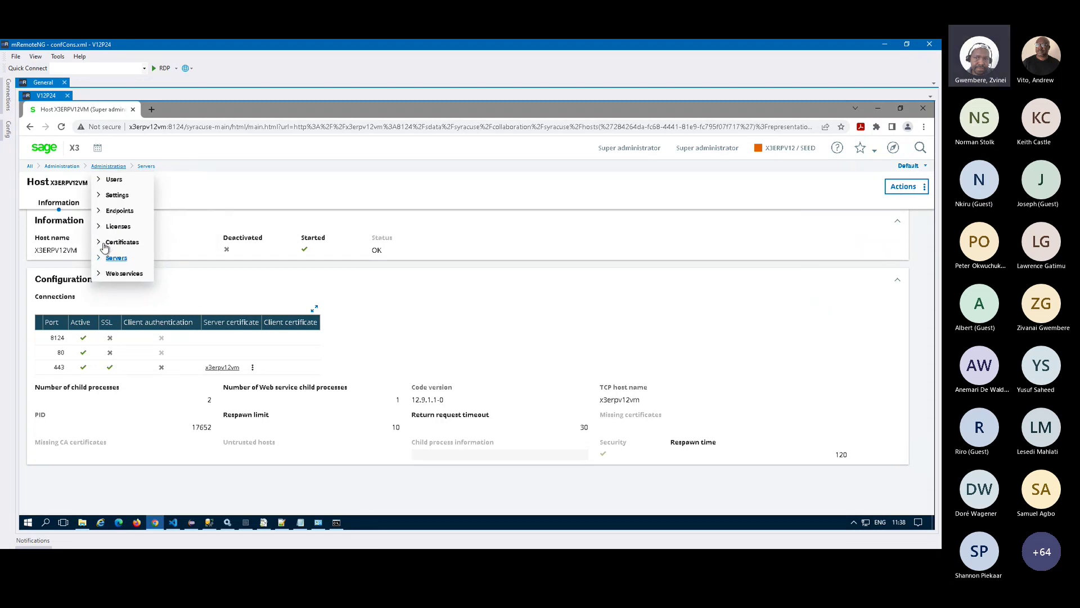
click(106, 243)
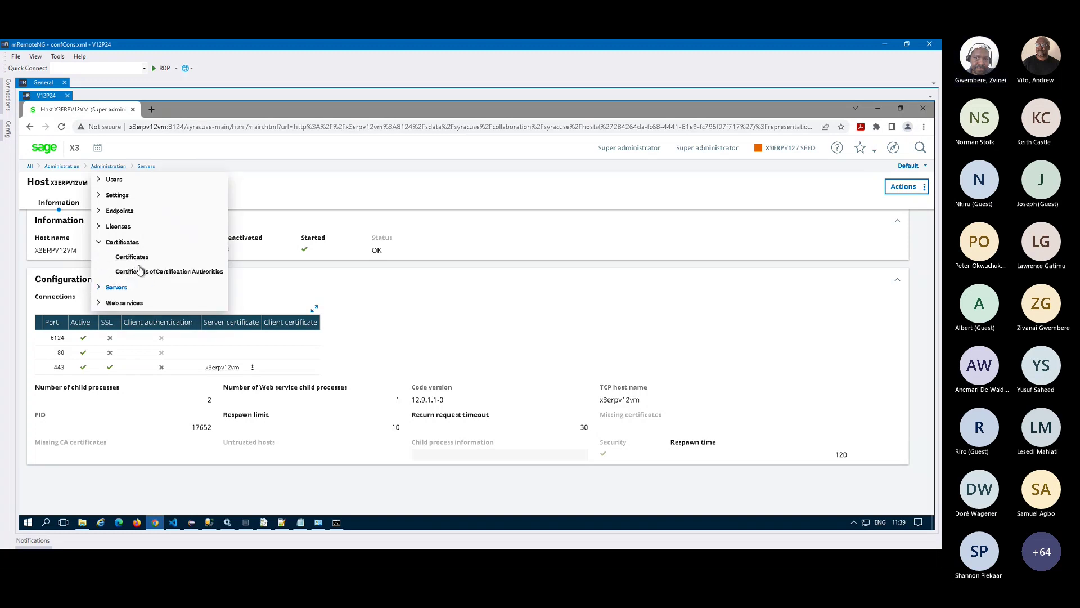
click(132, 257)
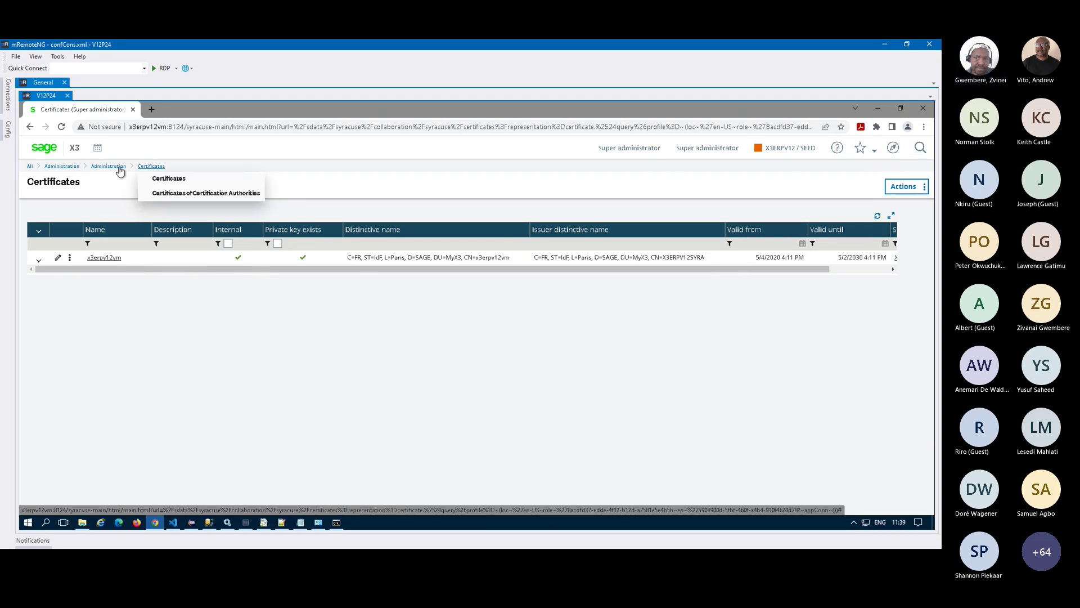
- Reopen the X3ERPV12VM host record to review its connections, and switch to the Demo slide of the presentation
mouse_move(119, 168)
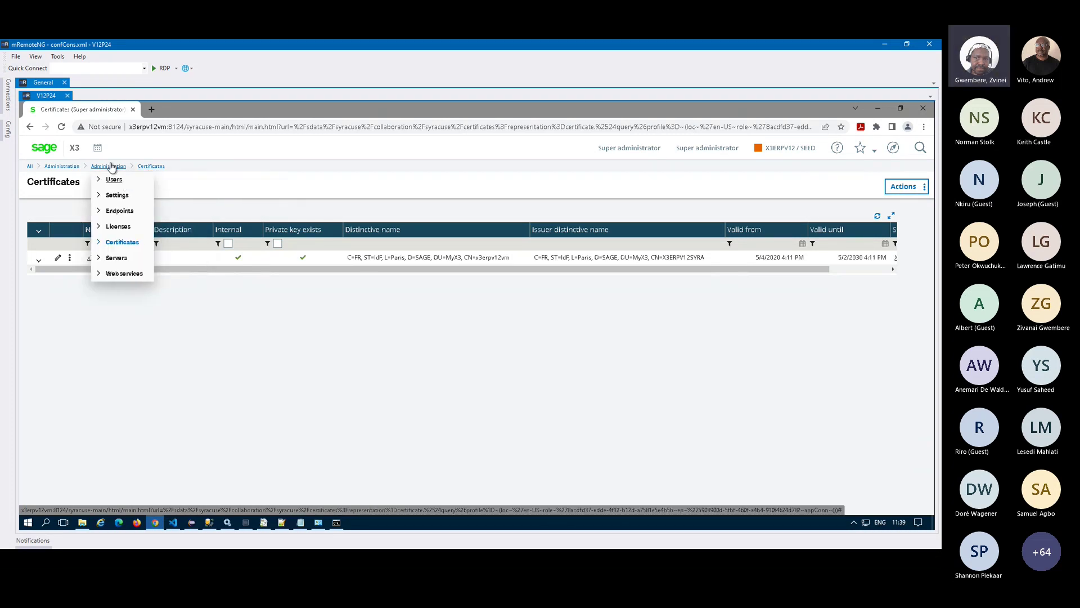
click(101, 260)
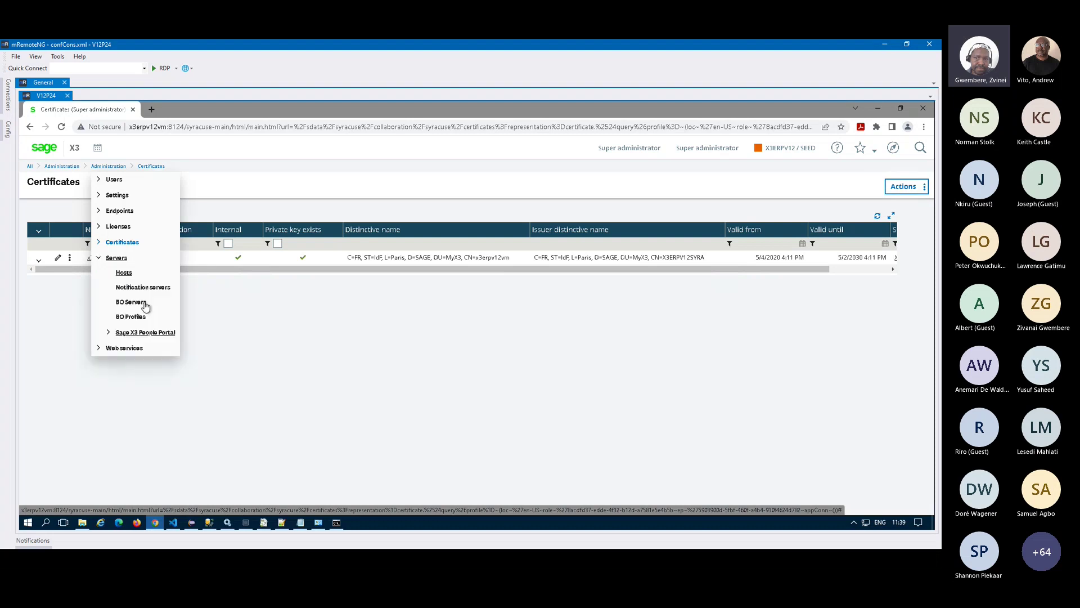
click(124, 273)
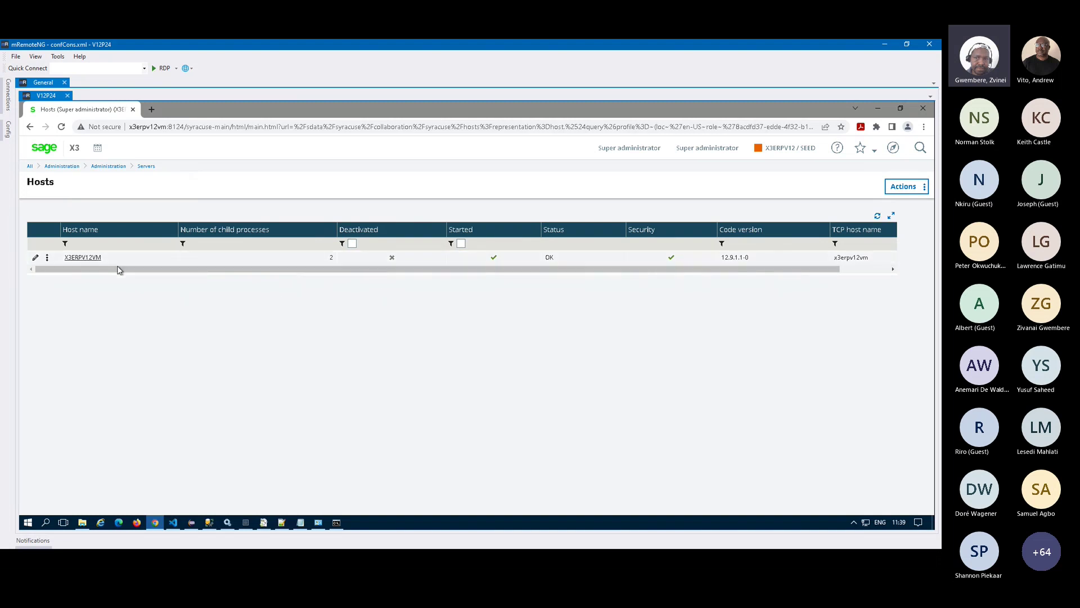
click(80, 258)
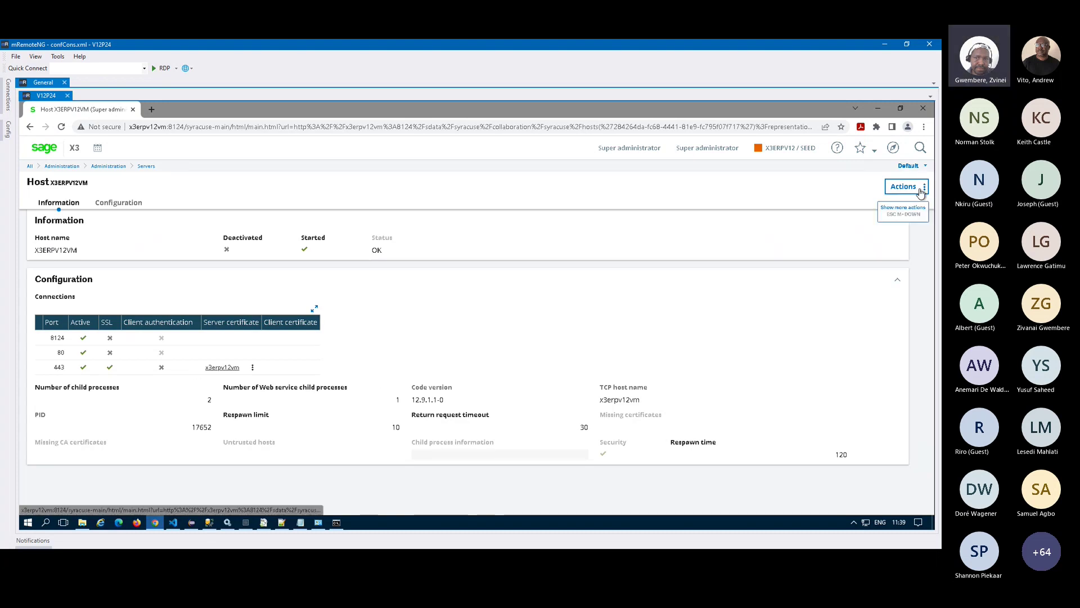
click(904, 186)
key(Escape)
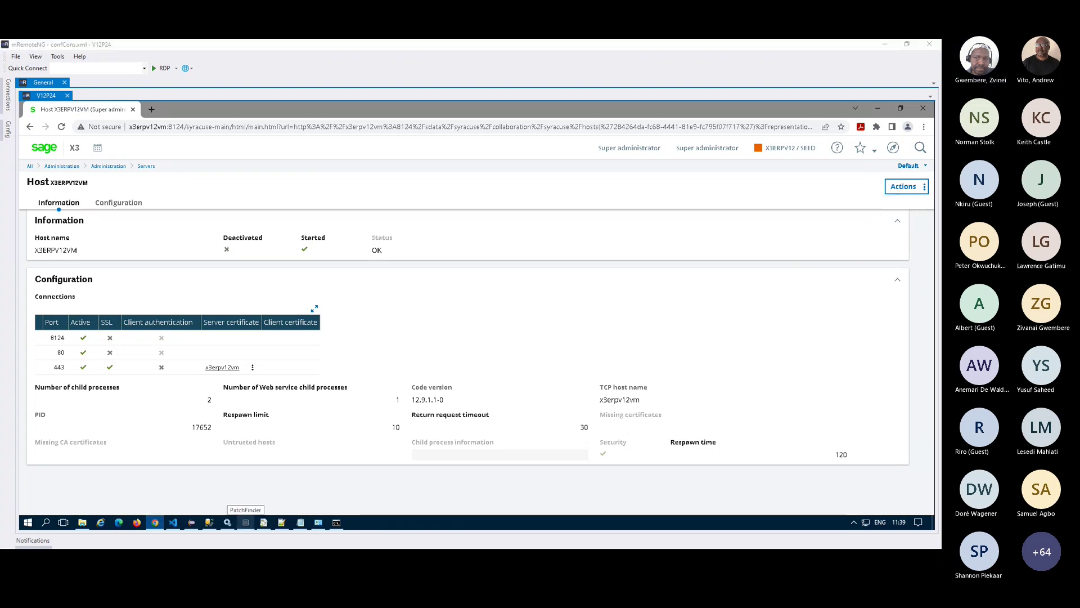
key(alt+Tab)
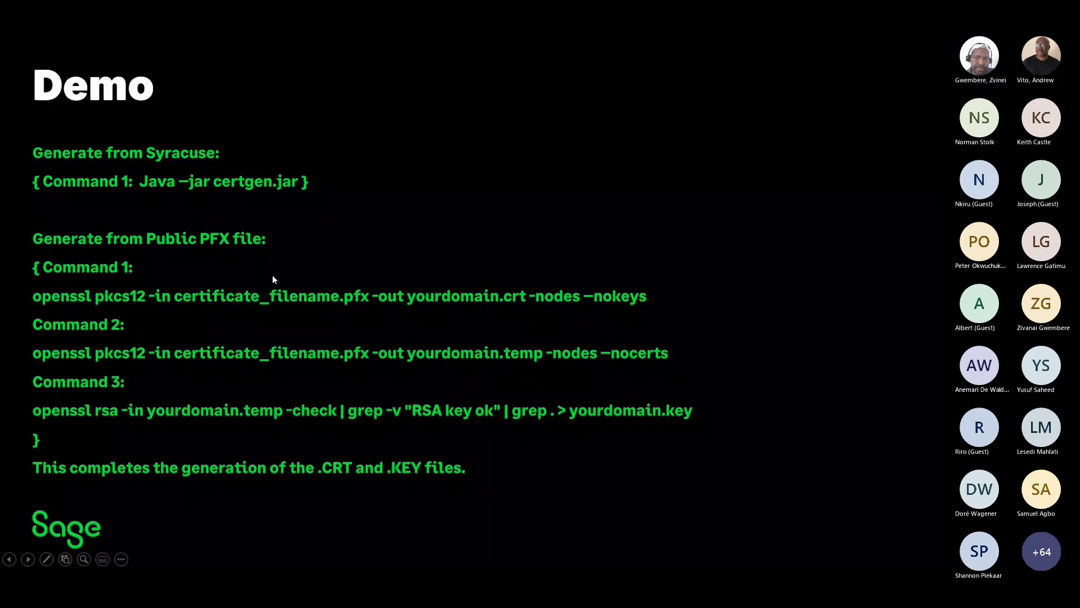